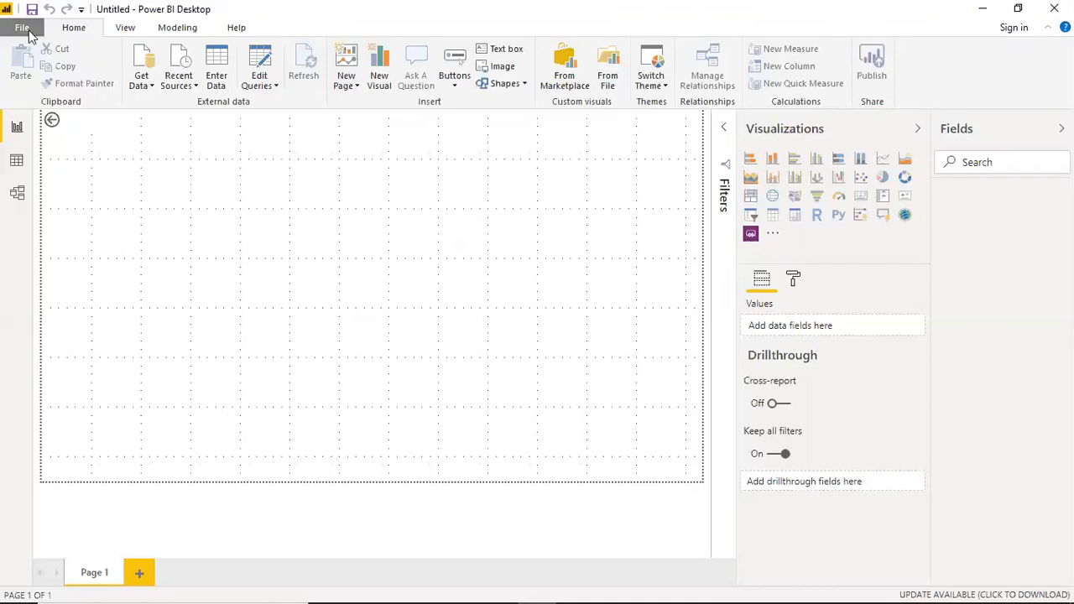
Review the Python scripting options, checking the home directory and its folder browser, and accept the existing settings.
click(22, 26)
mouse_move(74, 369)
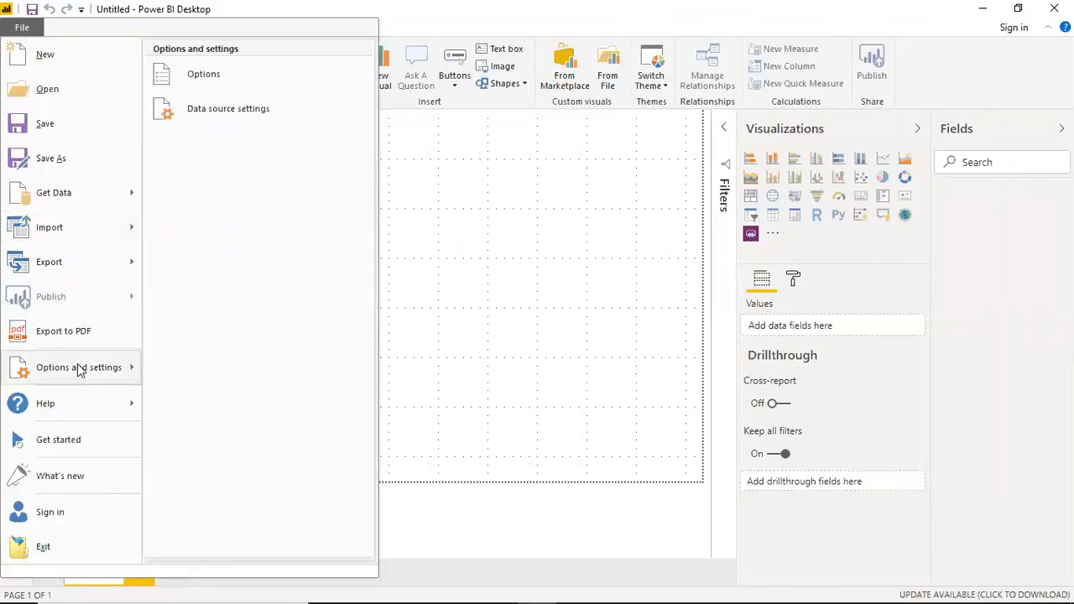
click(199, 83)
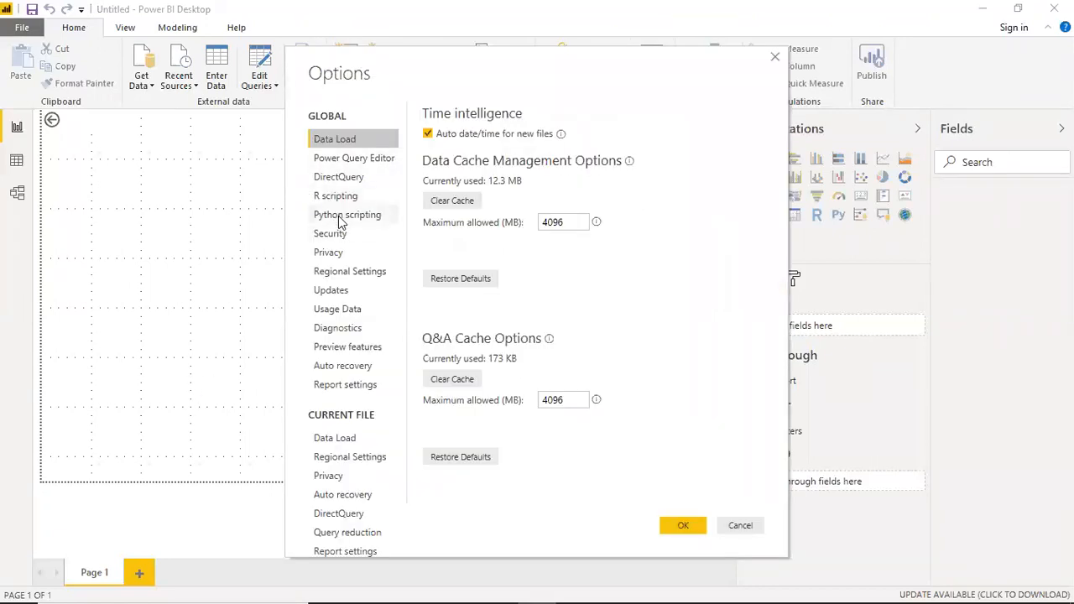
click(341, 220)
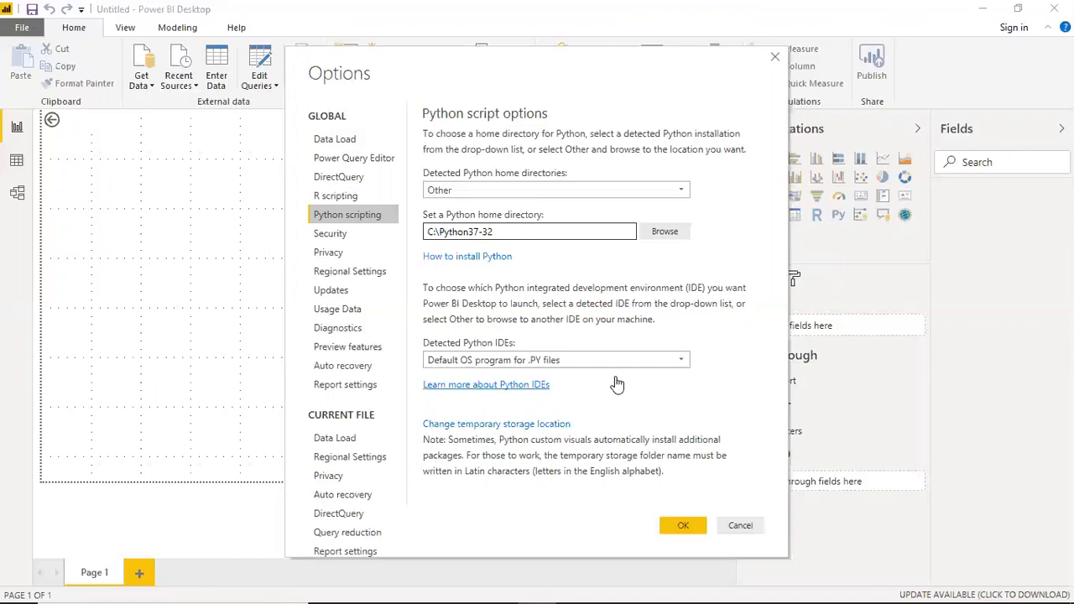
click(500, 231)
click(665, 236)
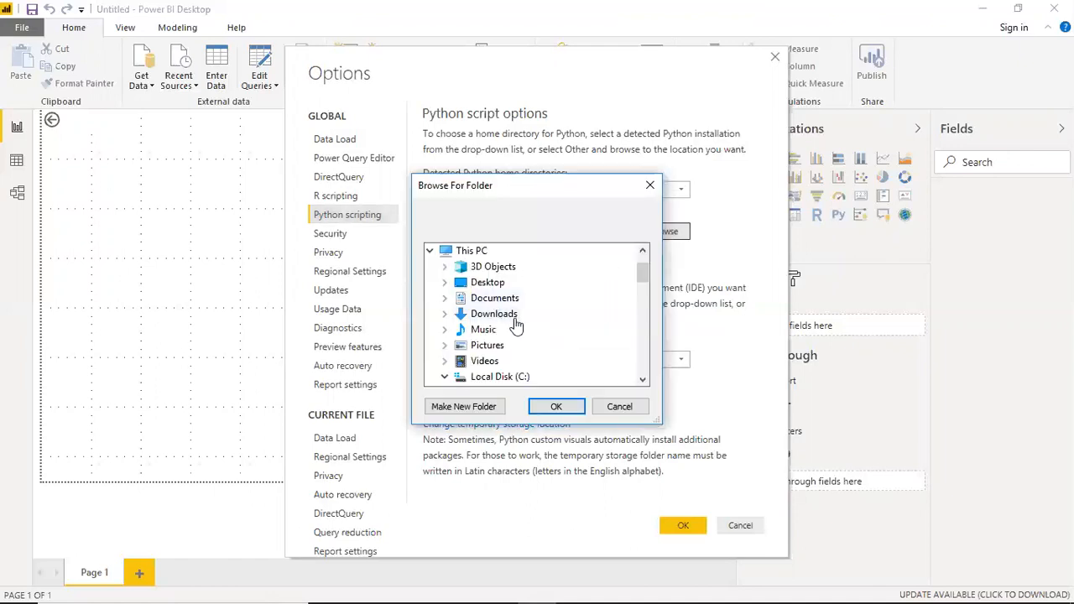
drag(642, 273, 641, 309)
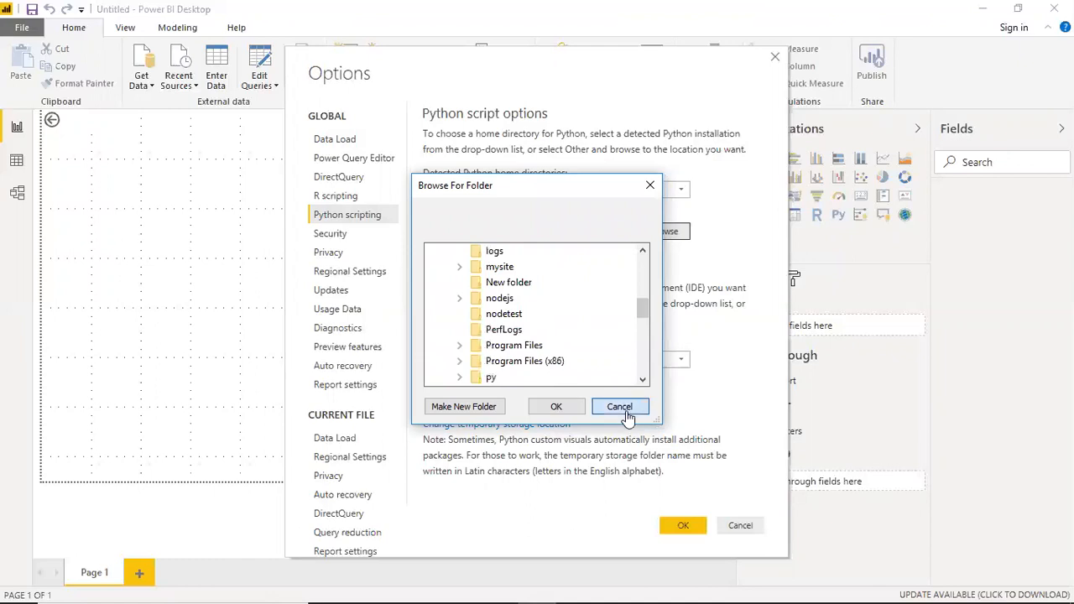
click(620, 407)
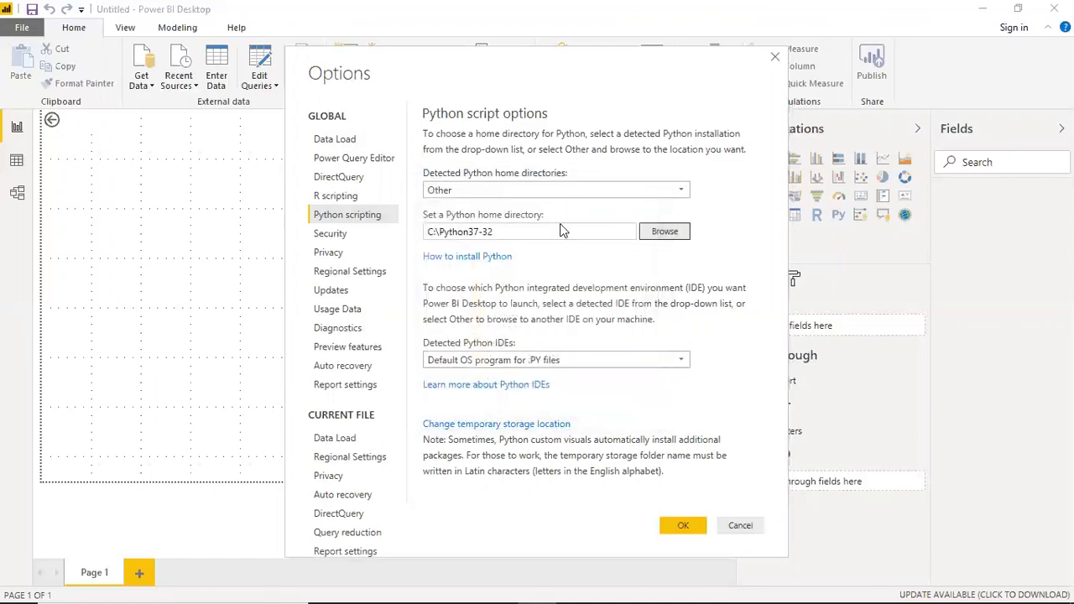
click(689, 521)
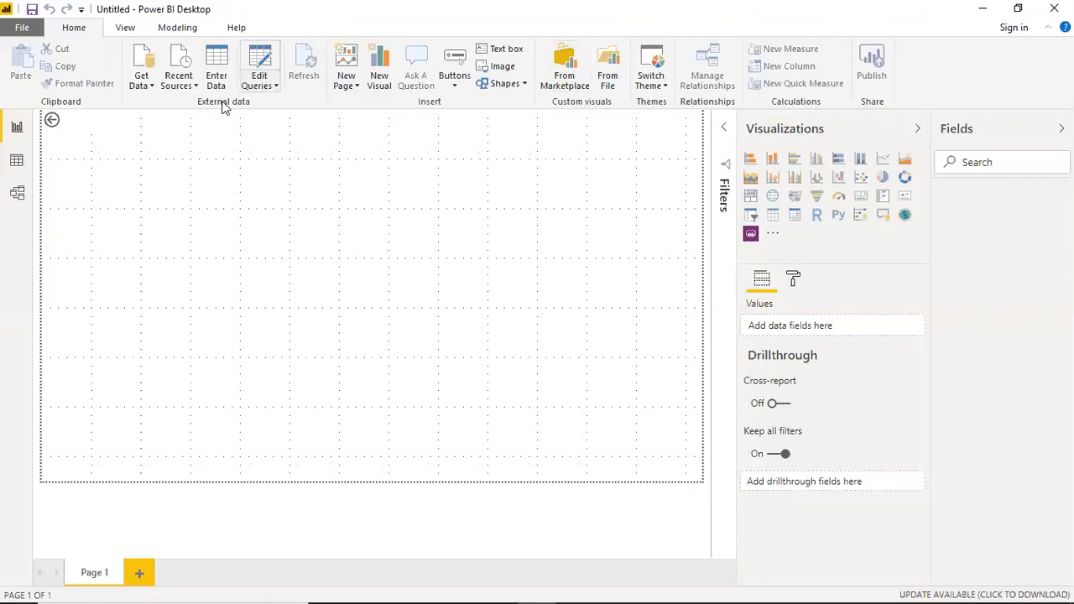
Find the Python script connector among the data sources by searching for "Python" and connect to it.
click(144, 89)
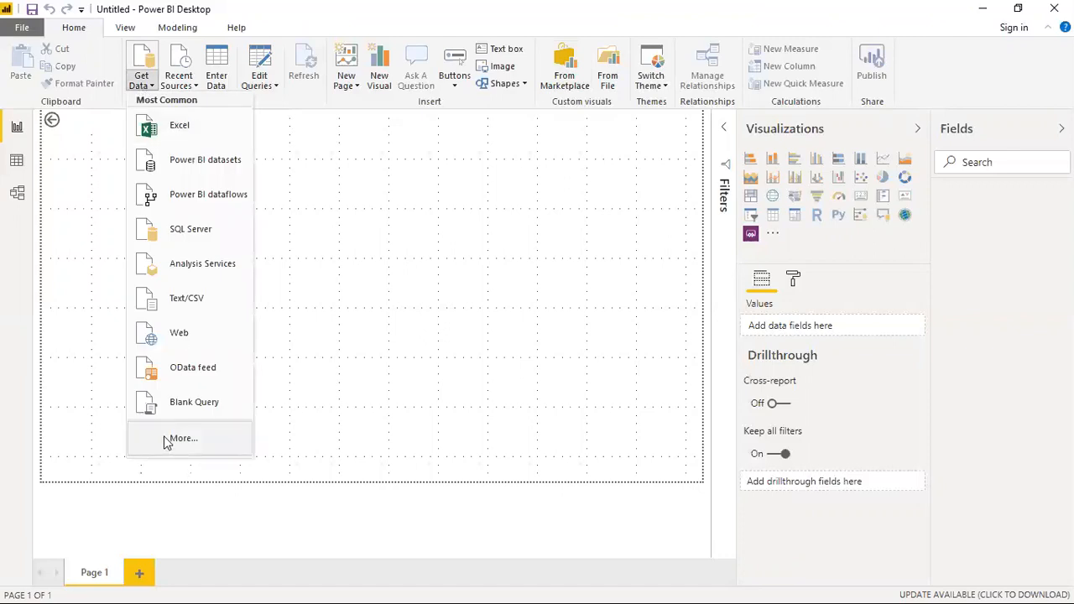
click(172, 437)
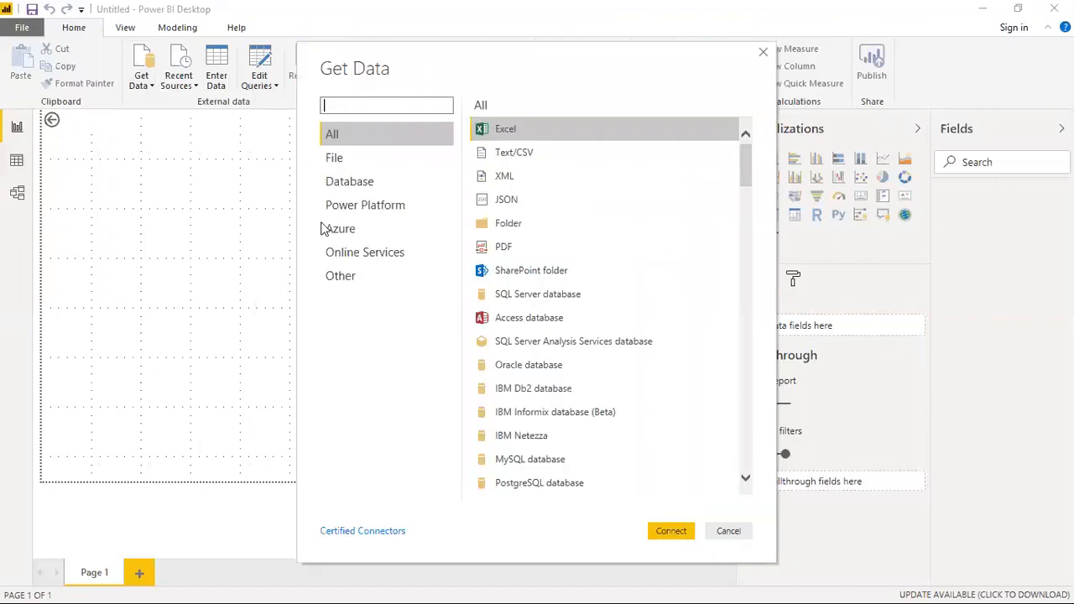
click(335, 278)
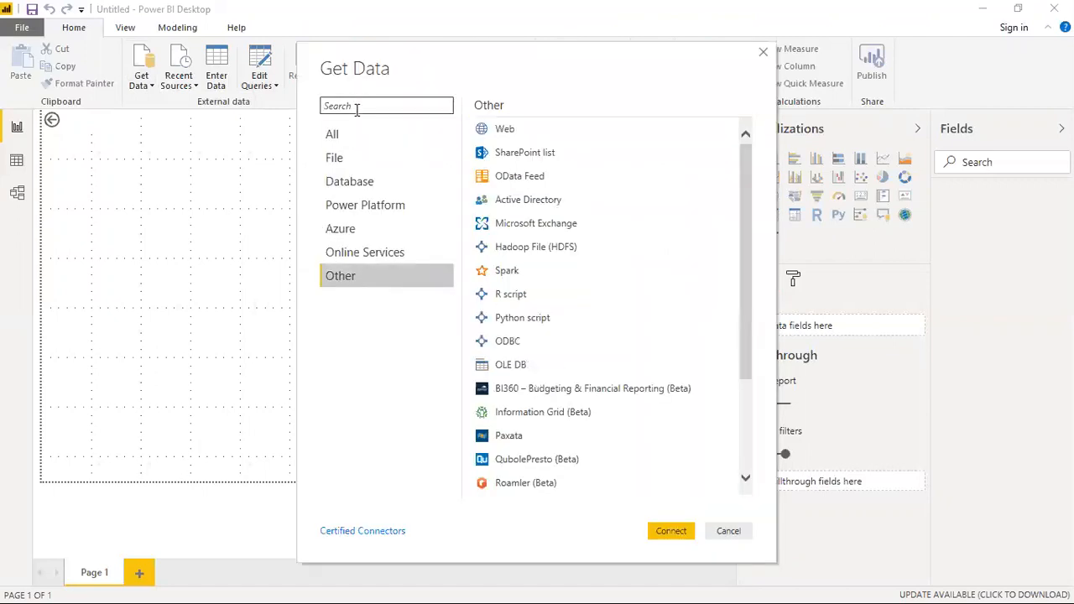
click(357, 110)
text(Python)
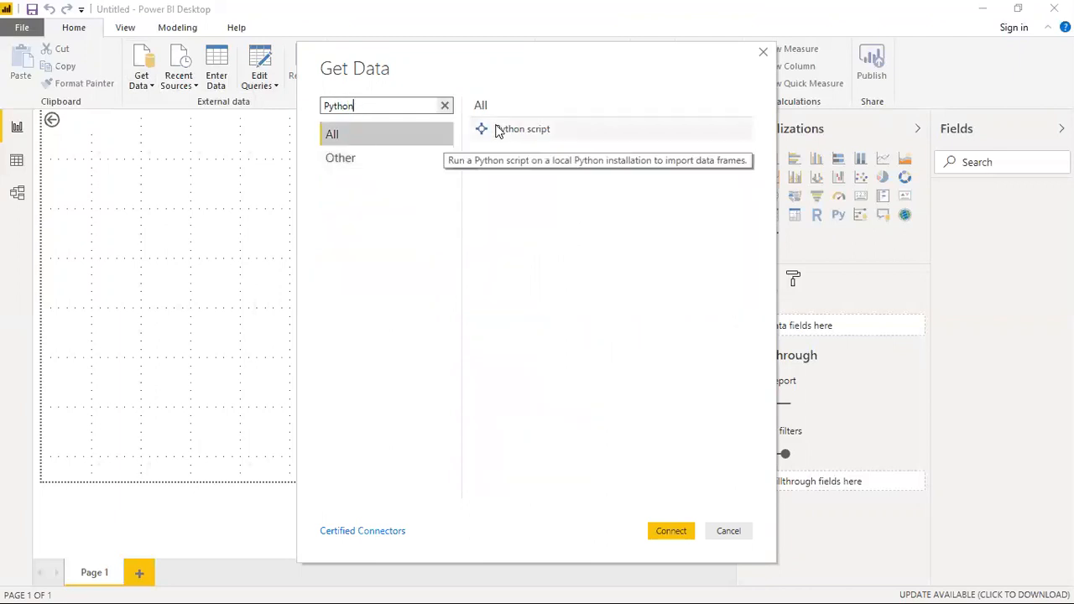
click(532, 132)
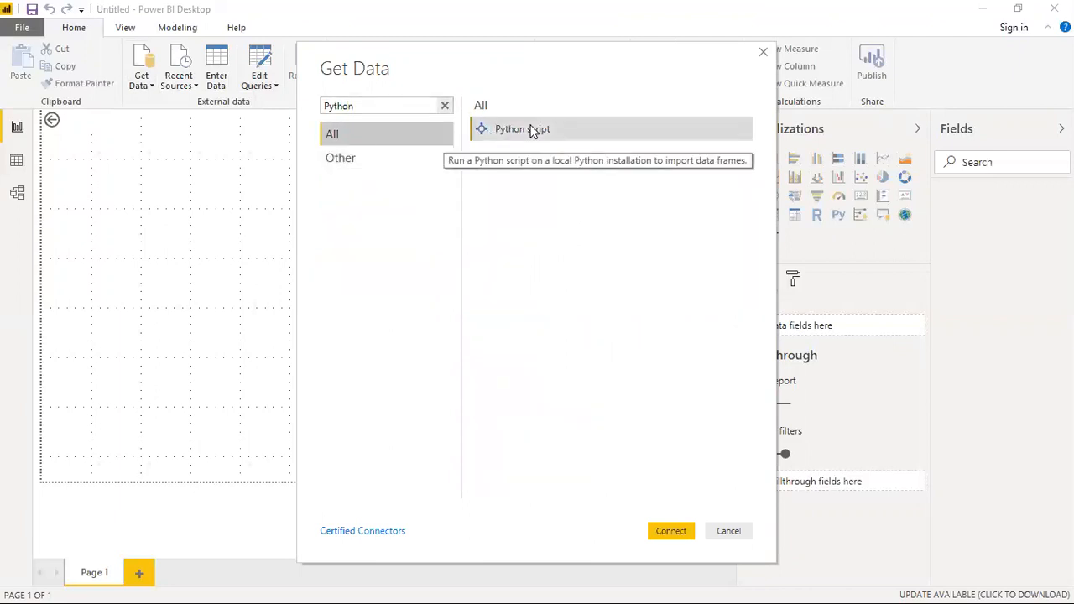
click(675, 532)
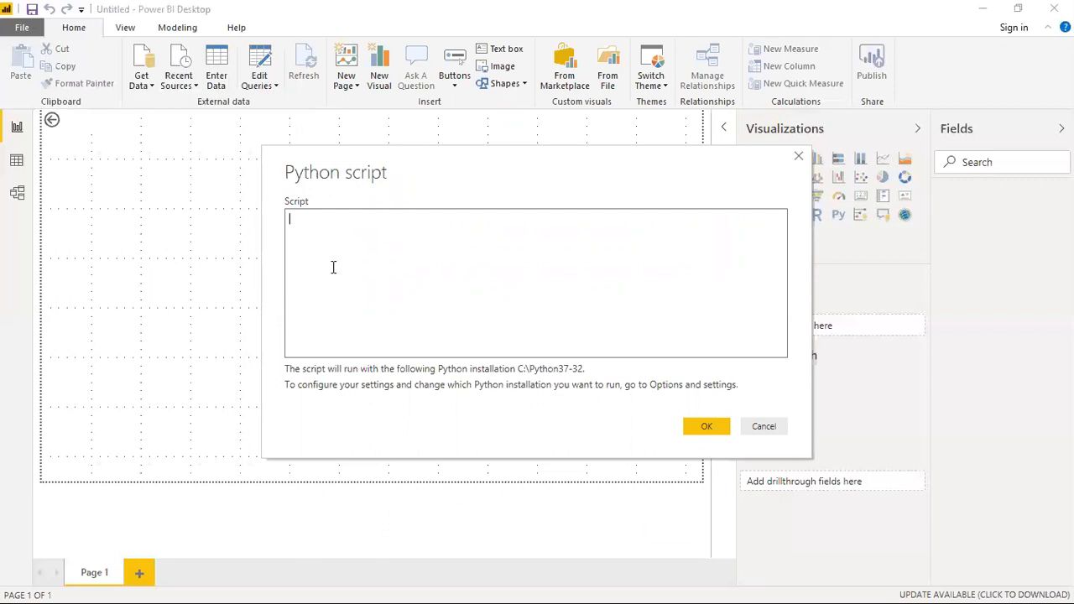
Switch to File Explorer and open the FinanceData1 CSV file from the Datasets folder on Local Disk (F:).
key(super)
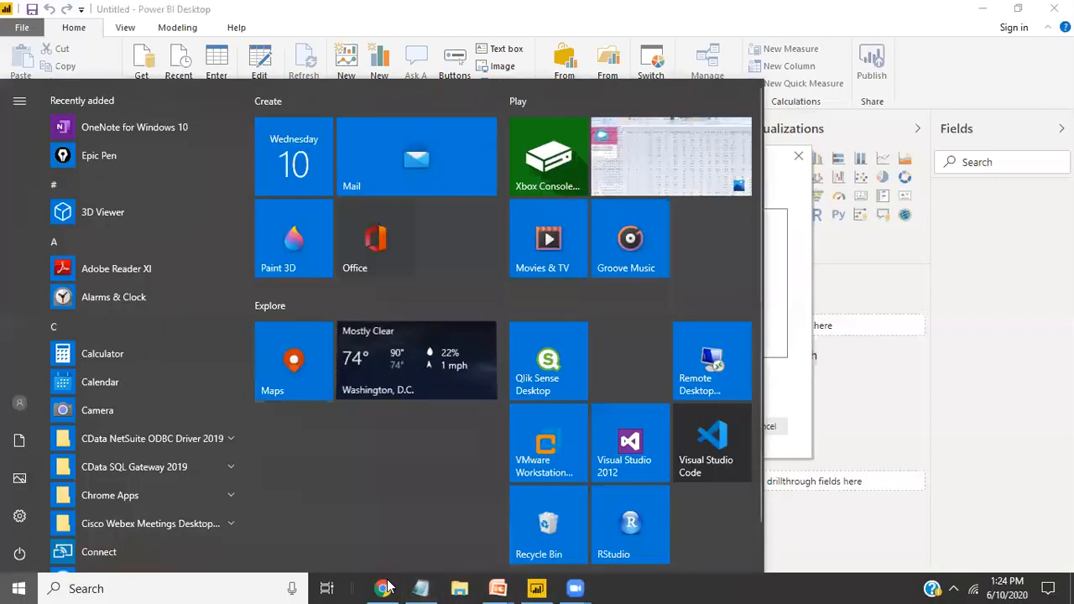
click(458, 588)
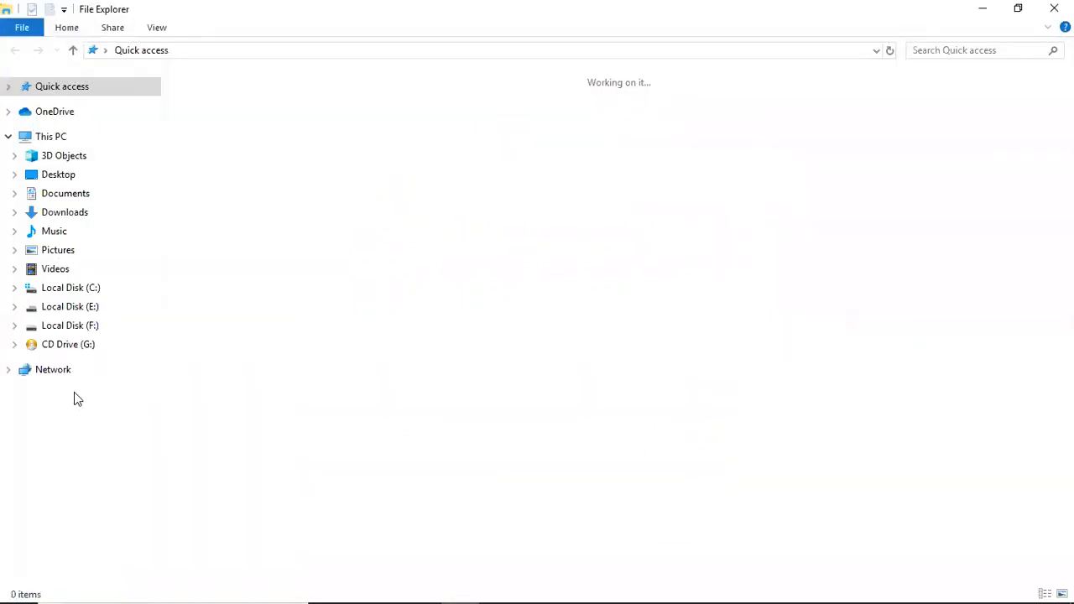
click(72, 325)
double_click(211, 215)
click(239, 382)
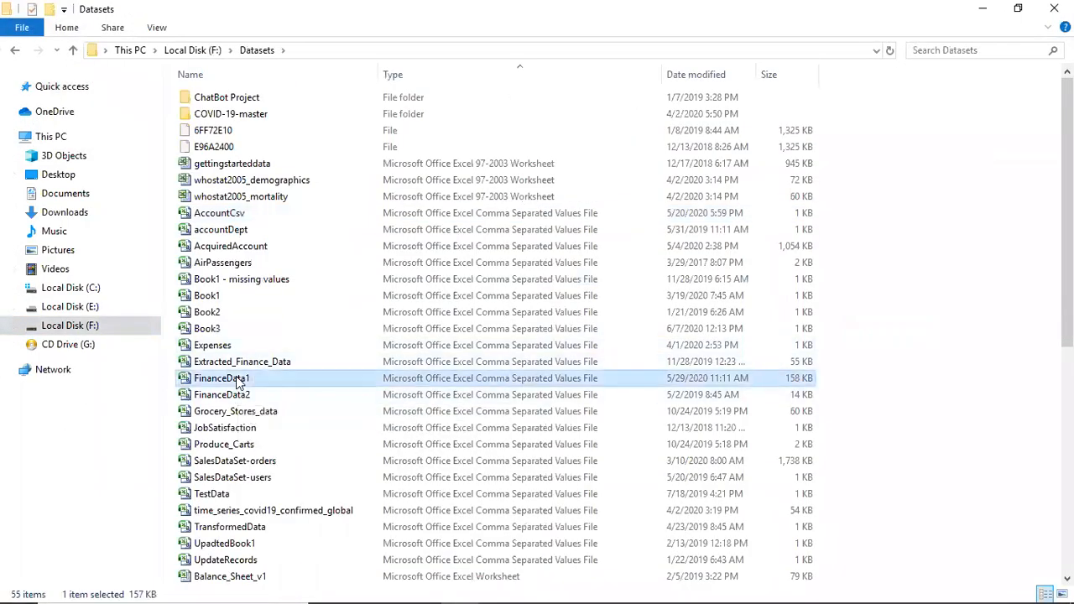
double_click(239, 383)
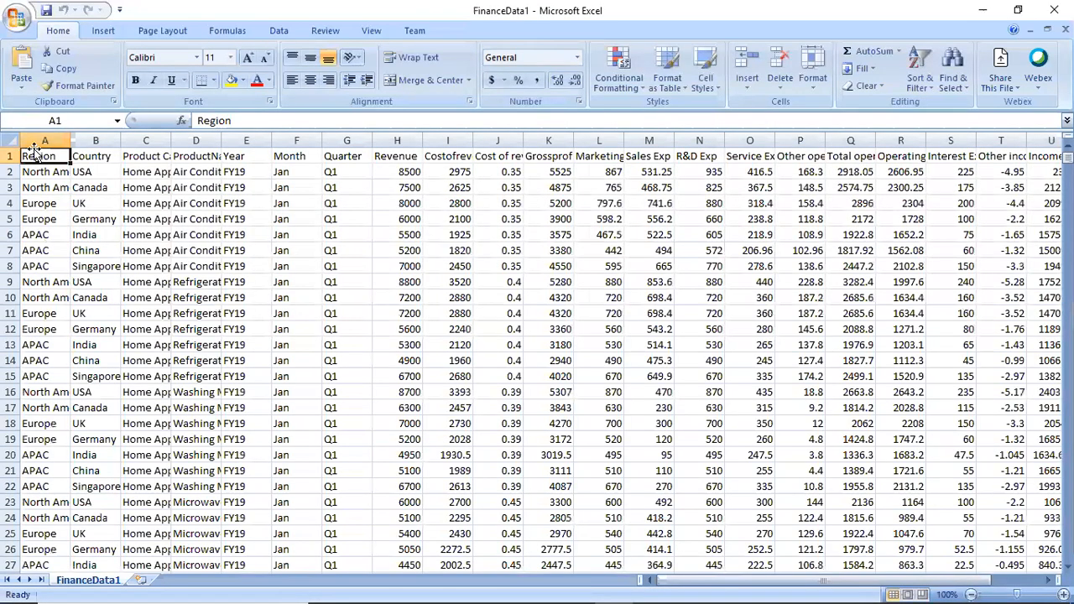
Examine the FinanceData1 sheet's Region column and header row, and widen the ProductName column to fit its entries.
click(8, 139)
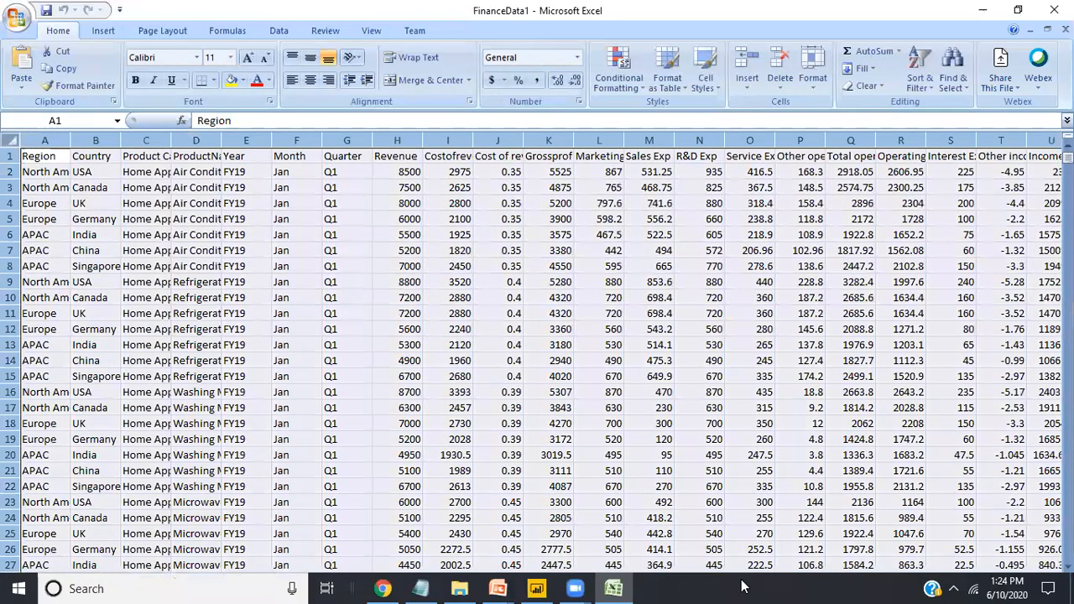
click(195, 203)
click(45, 140)
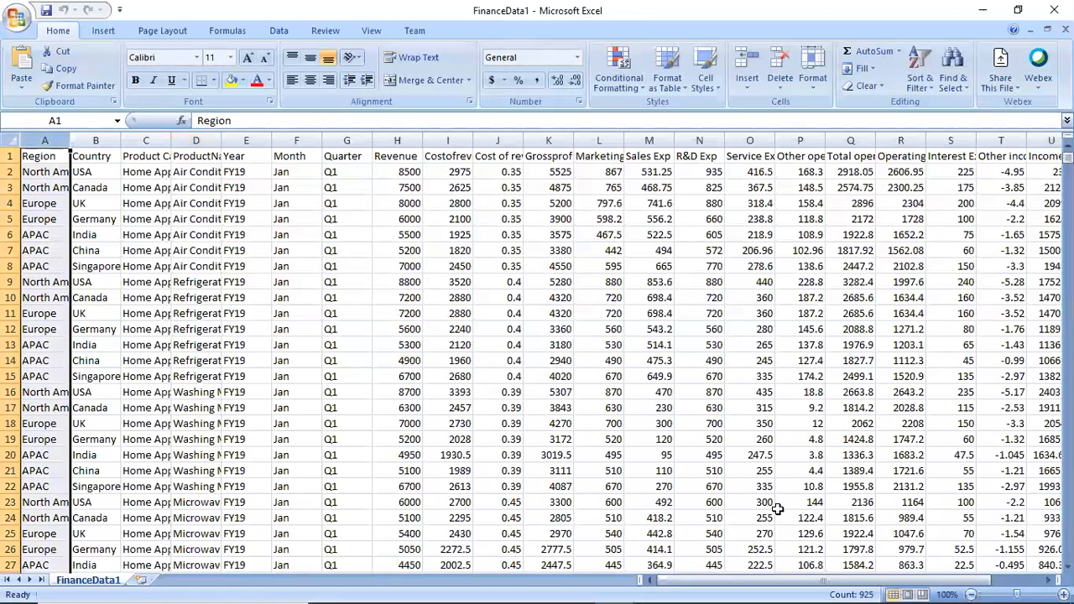
click(11, 156)
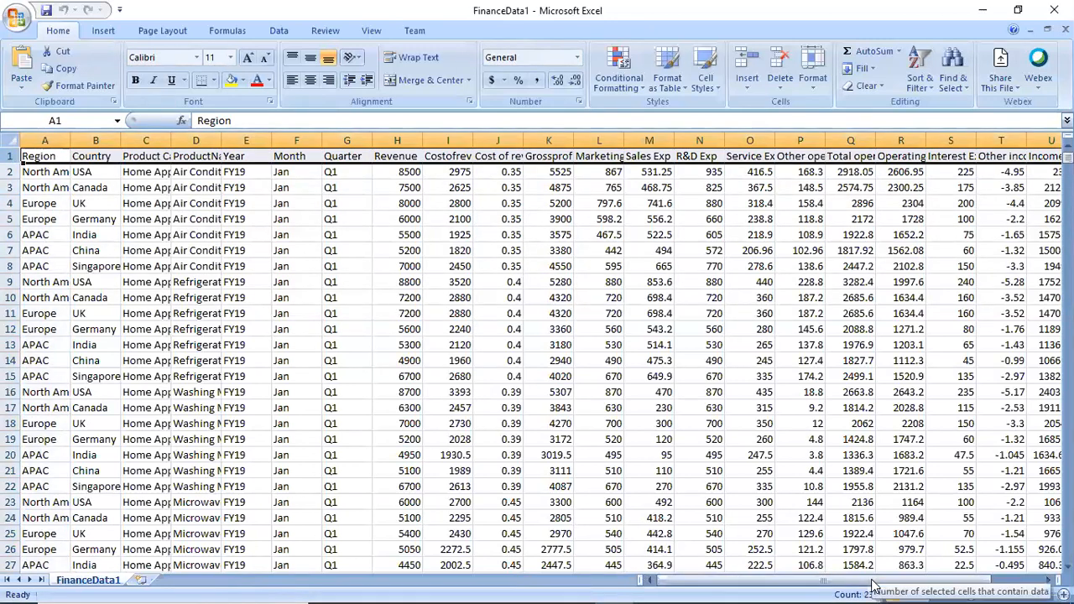
drag(791, 580, 708, 572)
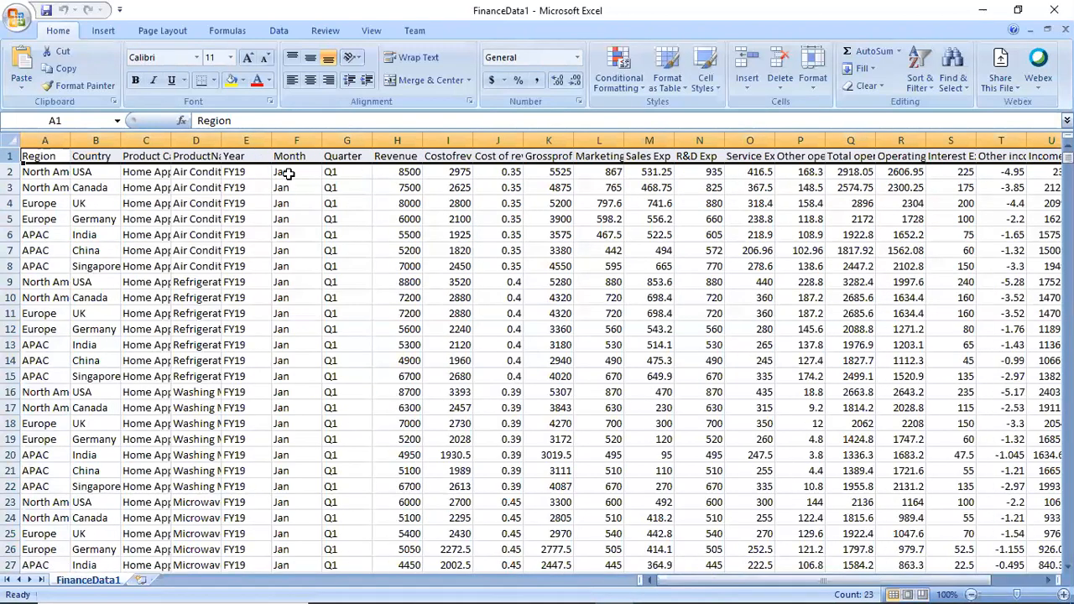
drag(221, 136, 249, 132)
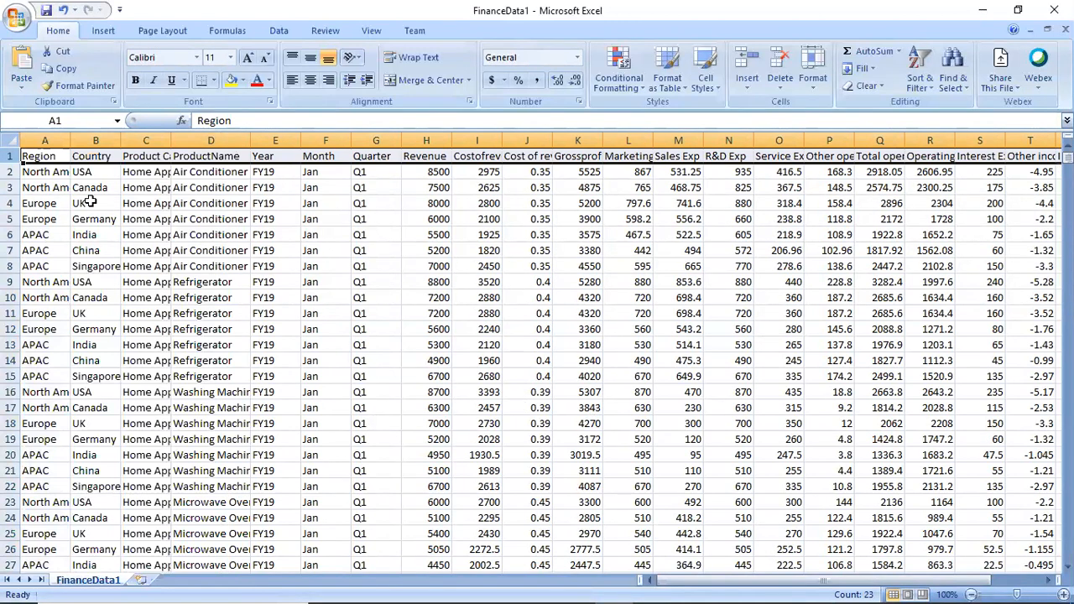
Switch back to Power BI Desktop and enter "import pandas as pd" as the first line of the Python script.
mouse_move(498, 568)
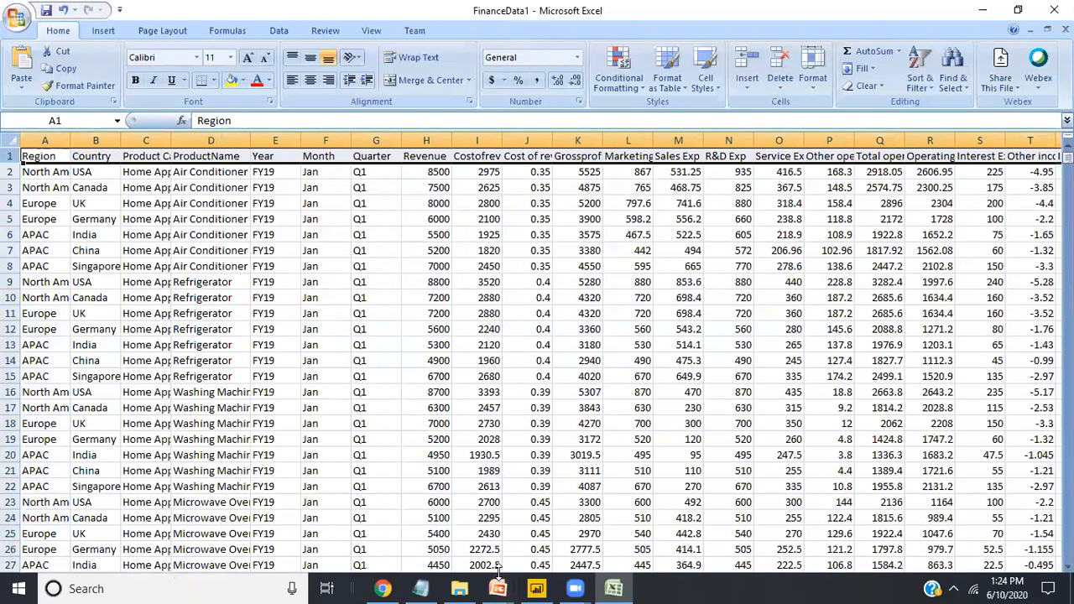
click(536, 588)
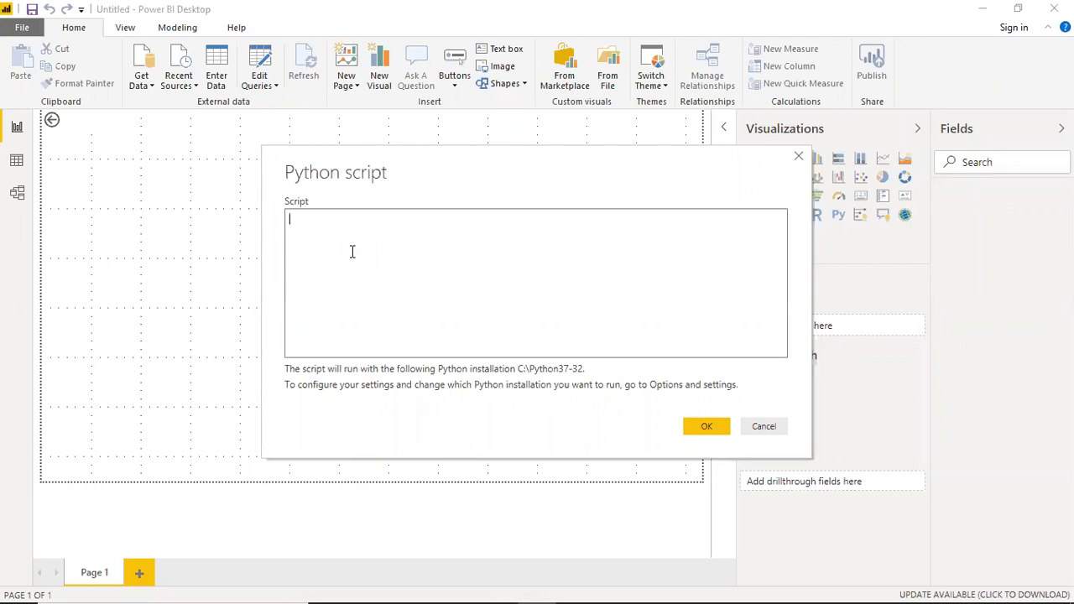
text(import pandas as pd)
double_click(332, 219)
click(349, 252)
key(ctrl+a)
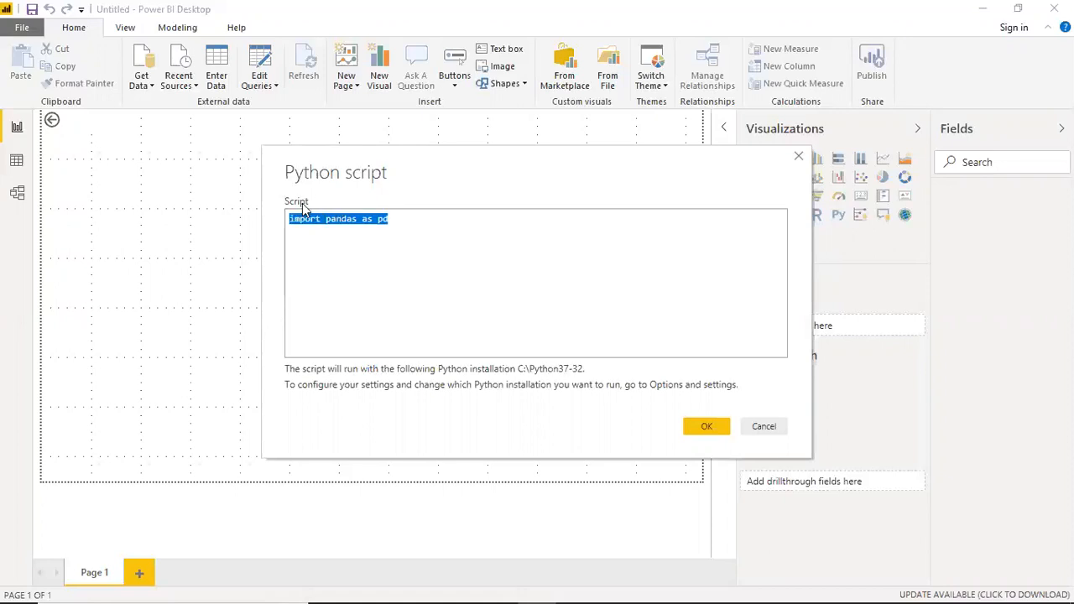
click(326, 228)
drag(326, 222, 354, 227)
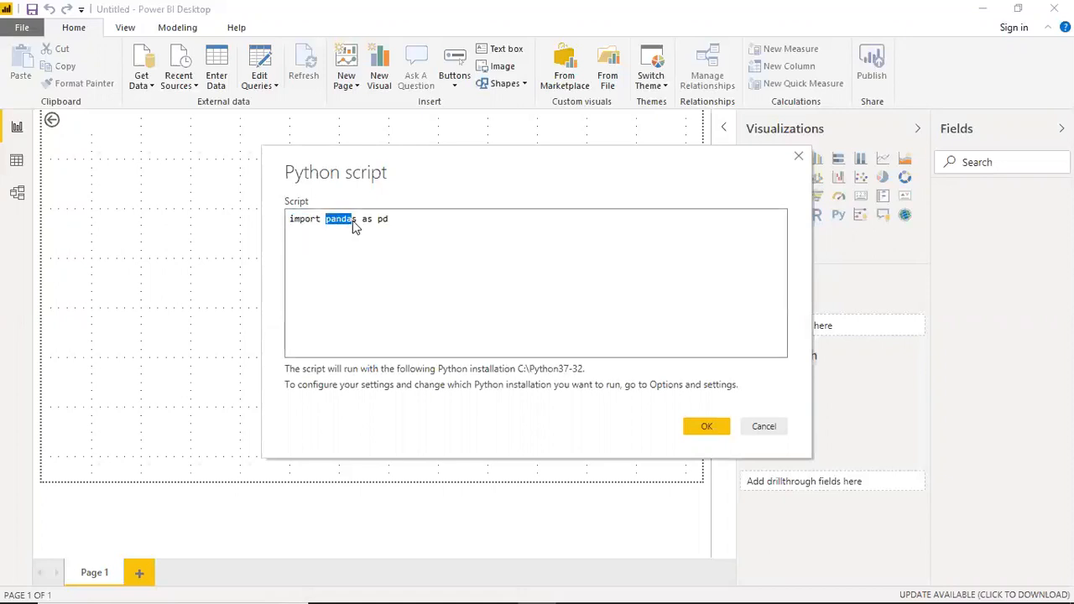
Start a second script line with data=pd.read_csv(' and insert the F:\Datasets folder path copied from File Explorer.
click(401, 221)
text(data)
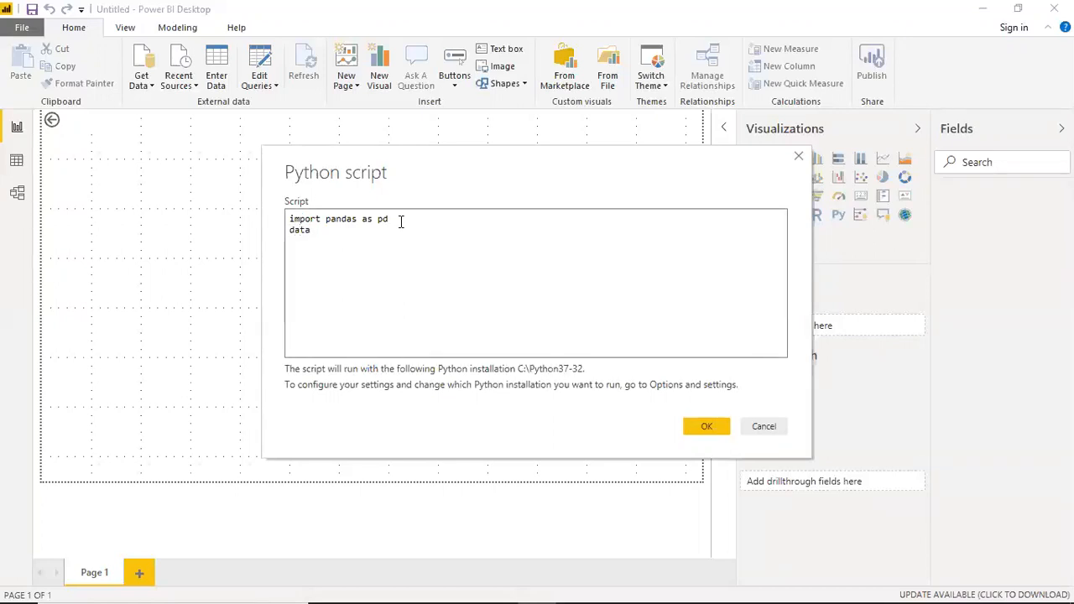
text(=pd.read_csv()
key(super)
click(458, 586)
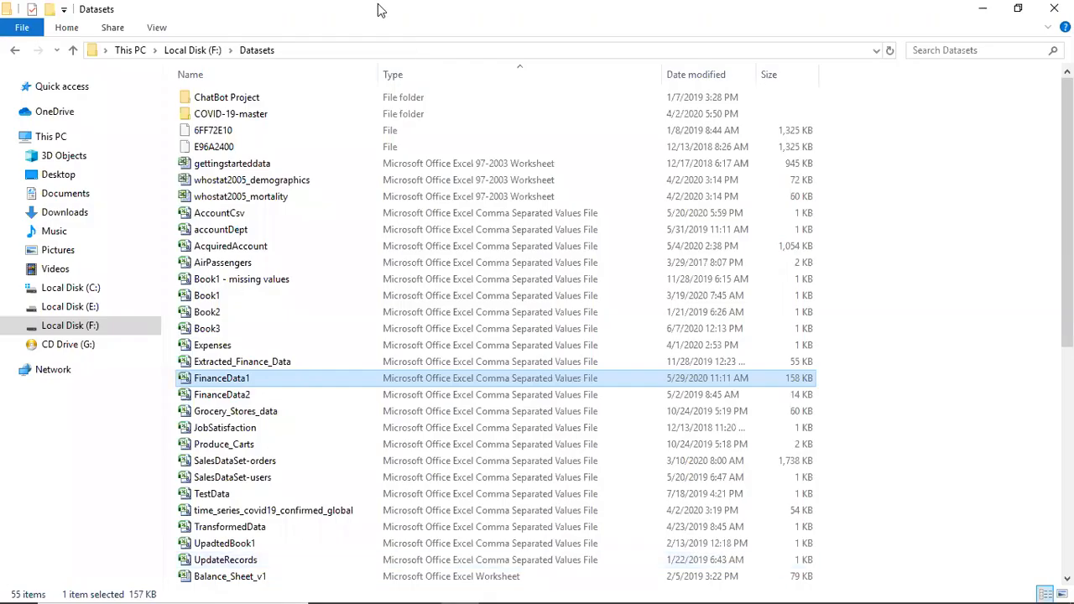
click(317, 50)
key(ctrl+c)
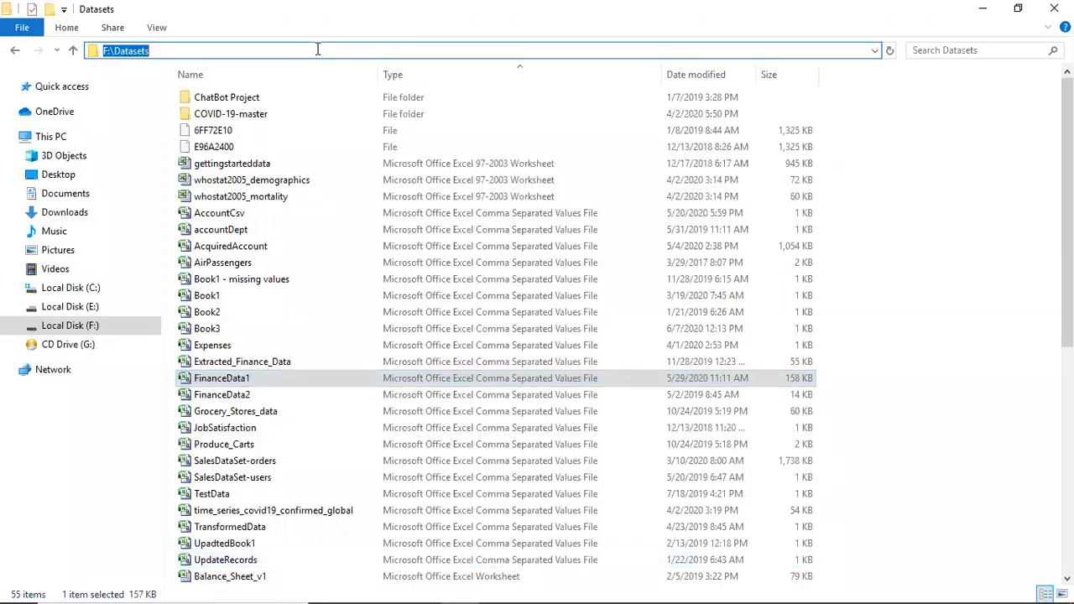
click(982, 8)
click(406, 232)
key(ctrl+v)
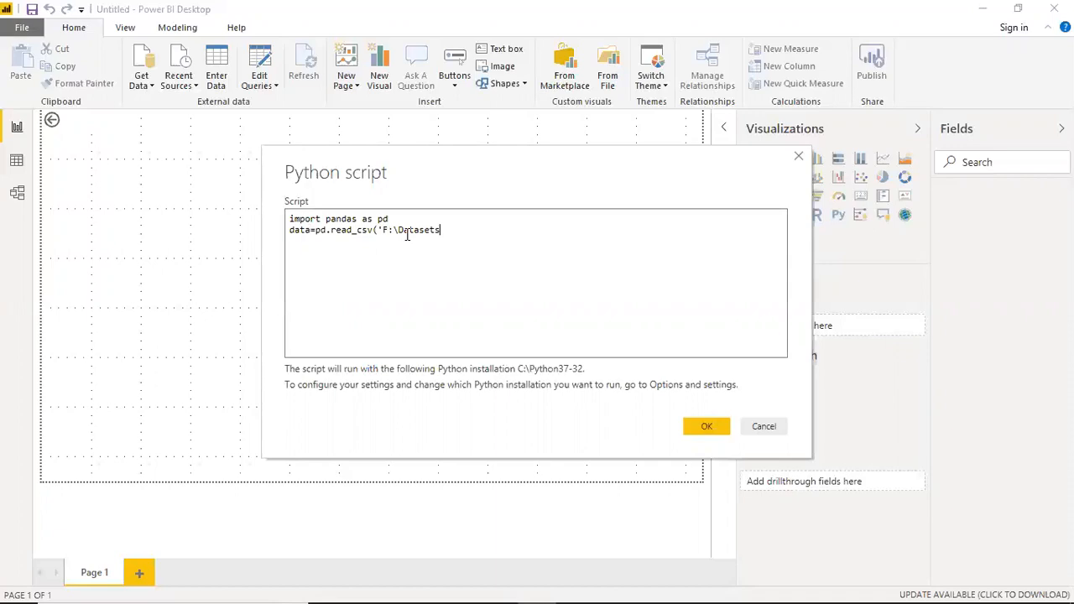
Complete the read_csv call with \FinanceData1.csv') after the folder path, and add print(data) on a new line.
key(alt+Tab)
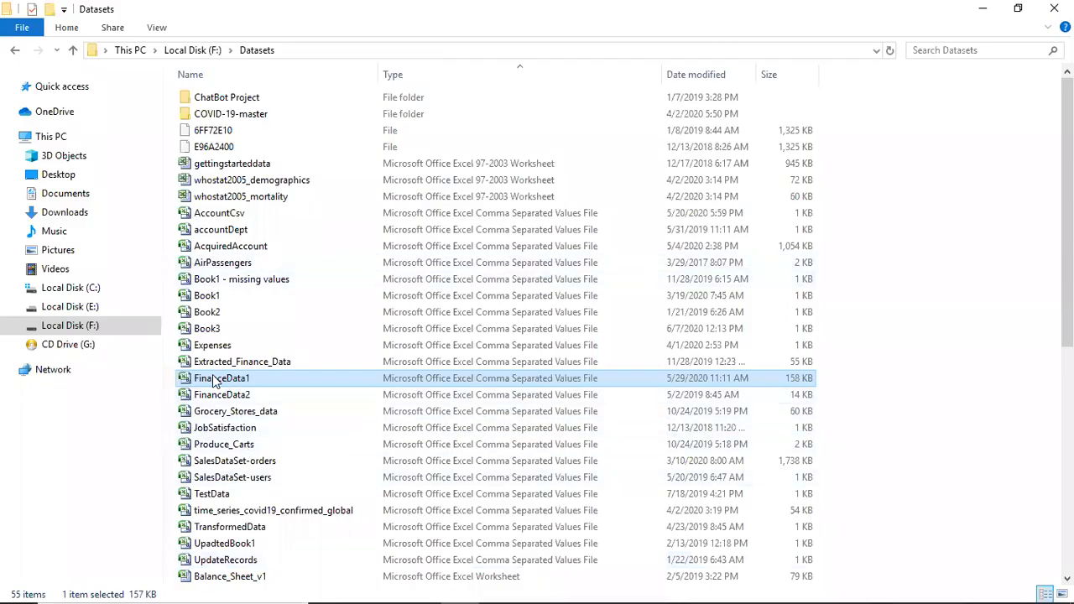
key(alt+Tab)
text(\)
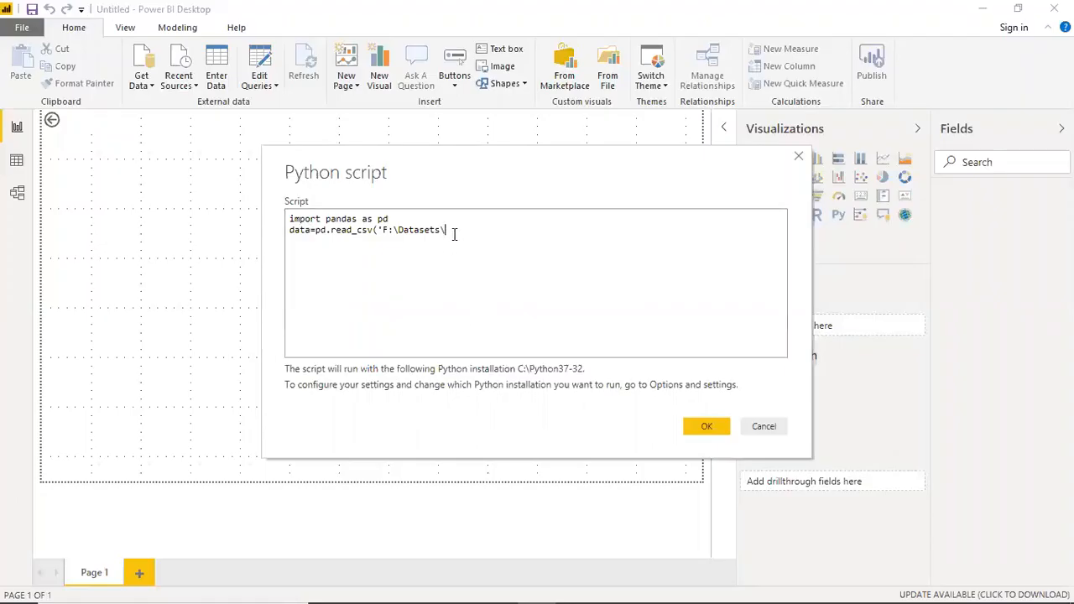
text(FinanceData1.csv'))
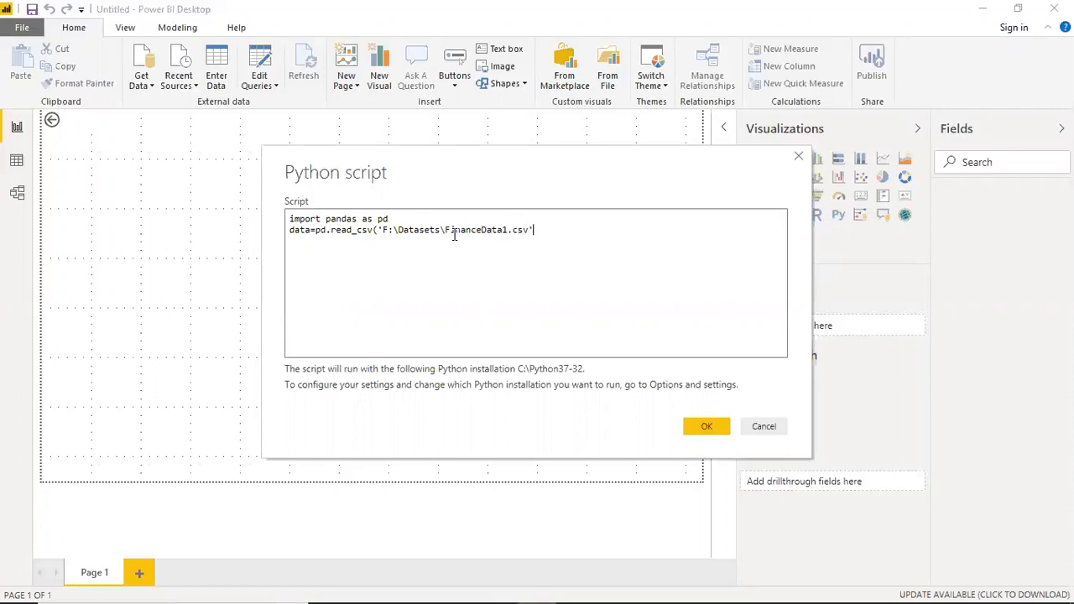
key(Return)
text(print(data))
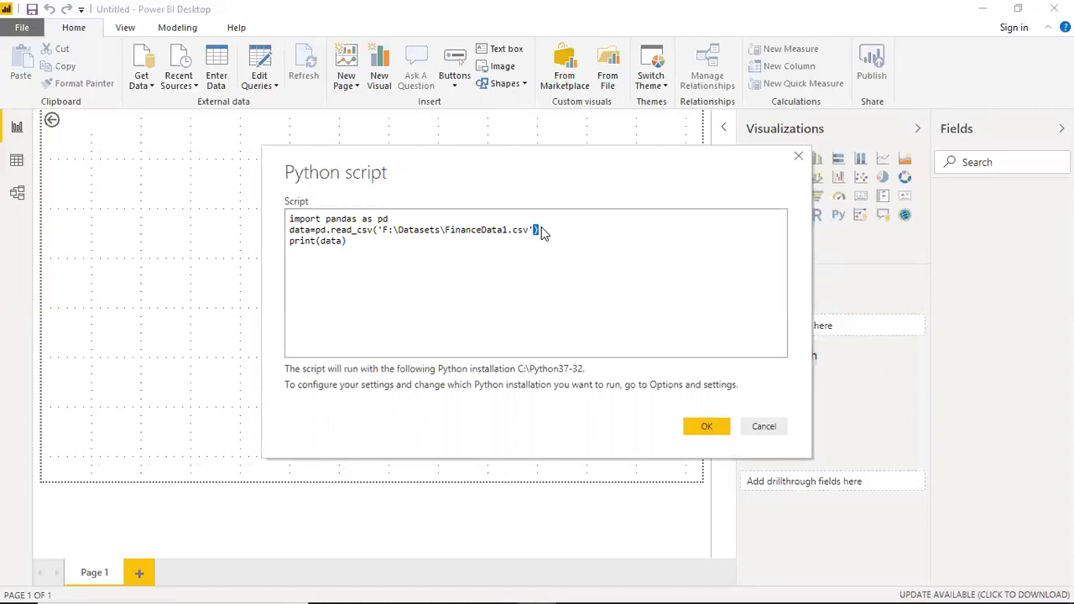
drag(378, 229, 388, 237)
click(381, 230)
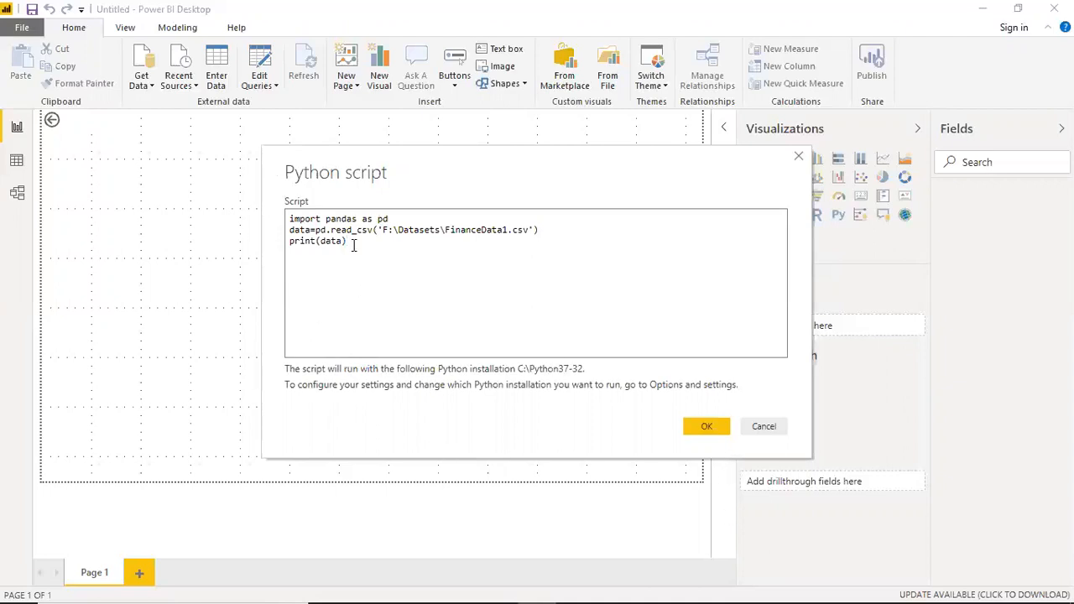
Run the completed Python script and close the FinanceData1 file in Excel without saving its changes.
drag(353, 244, 283, 214)
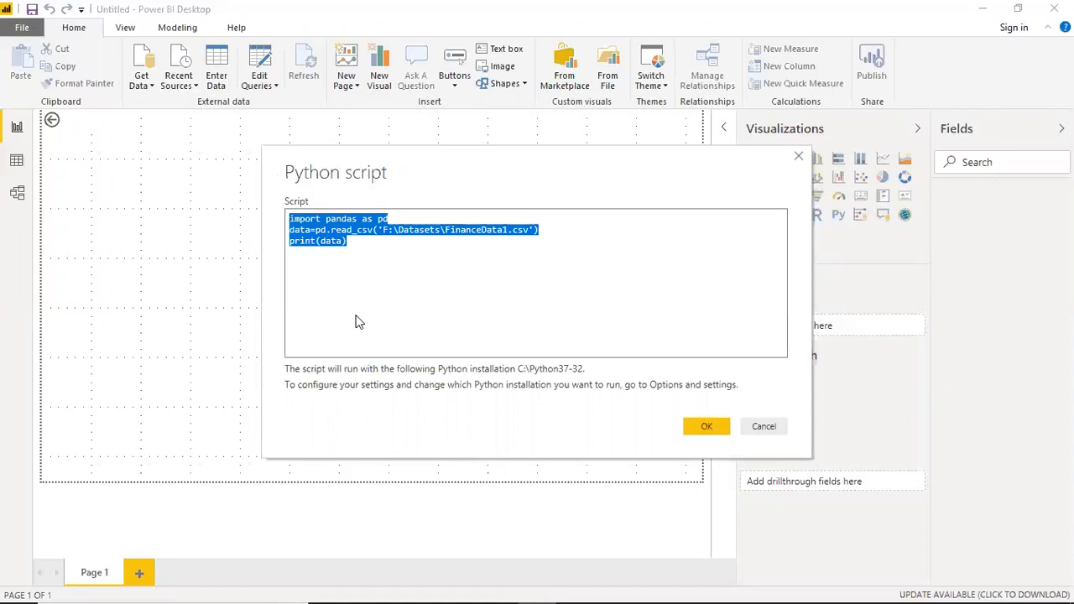
click(706, 427)
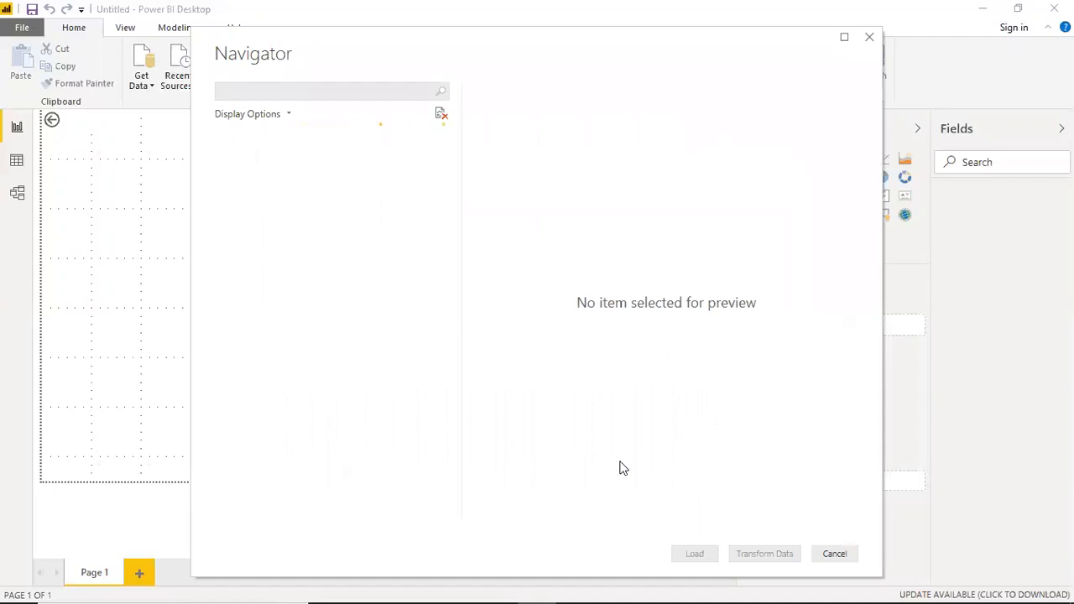
click(613, 587)
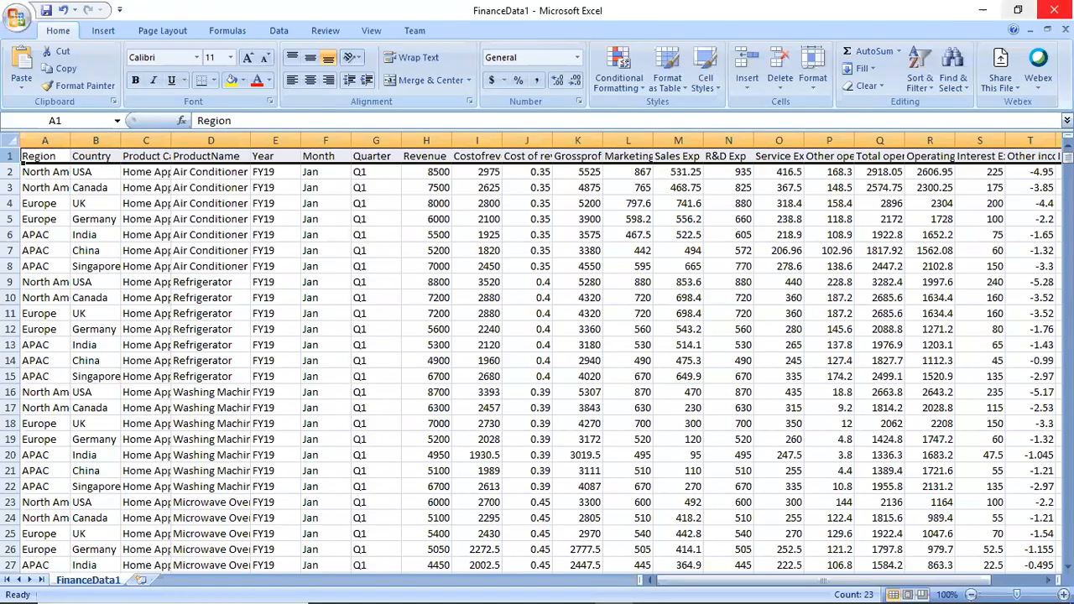
click(1053, 9)
click(539, 350)
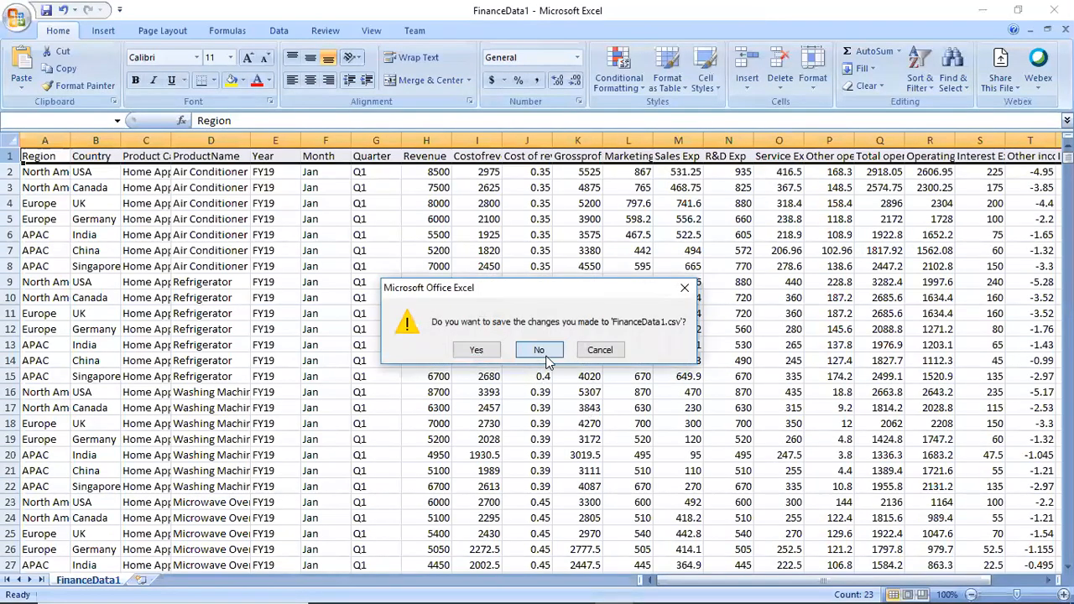
Load the data table from the Navigator's Python folder into the report and apply the pending query changes.
click(222, 138)
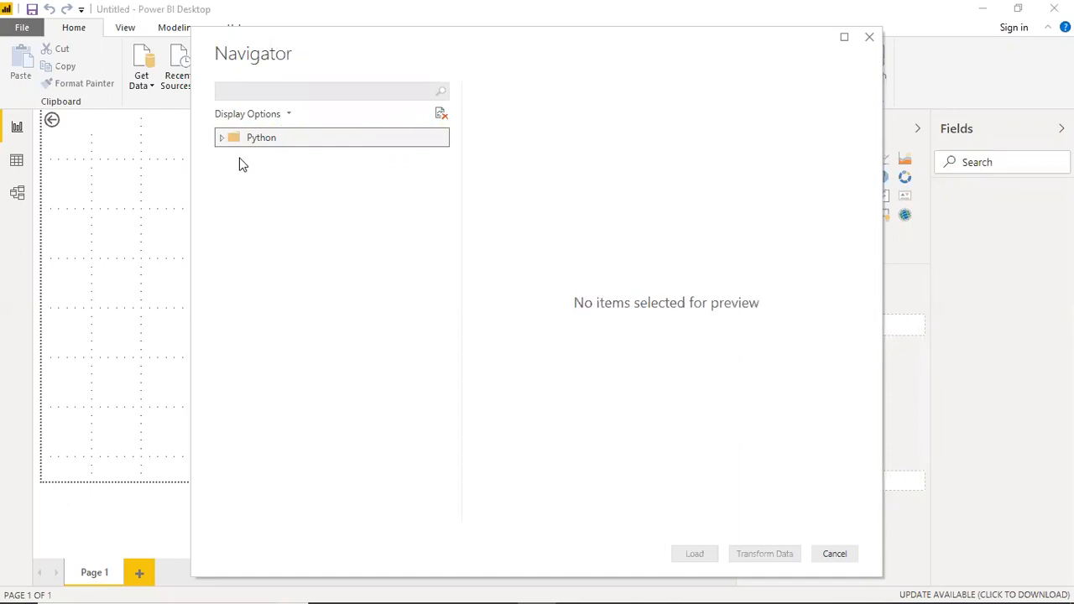
click(239, 157)
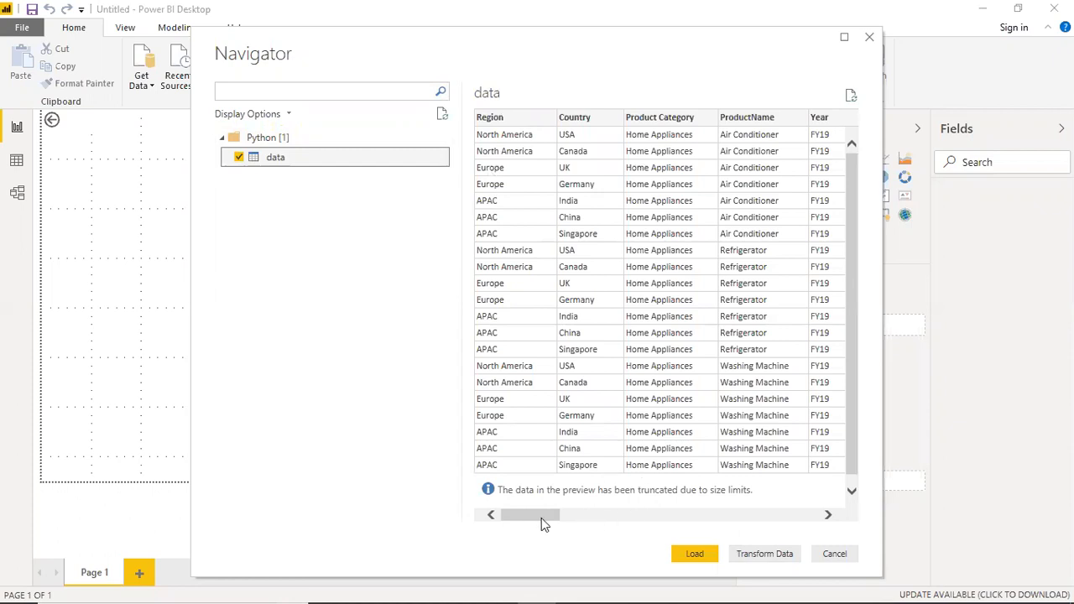
mouse_move(529, 516)
mouse_down()
mouse_move(707, 531)
mouse_move(805, 523)
mouse_move(517, 512)
mouse_up()
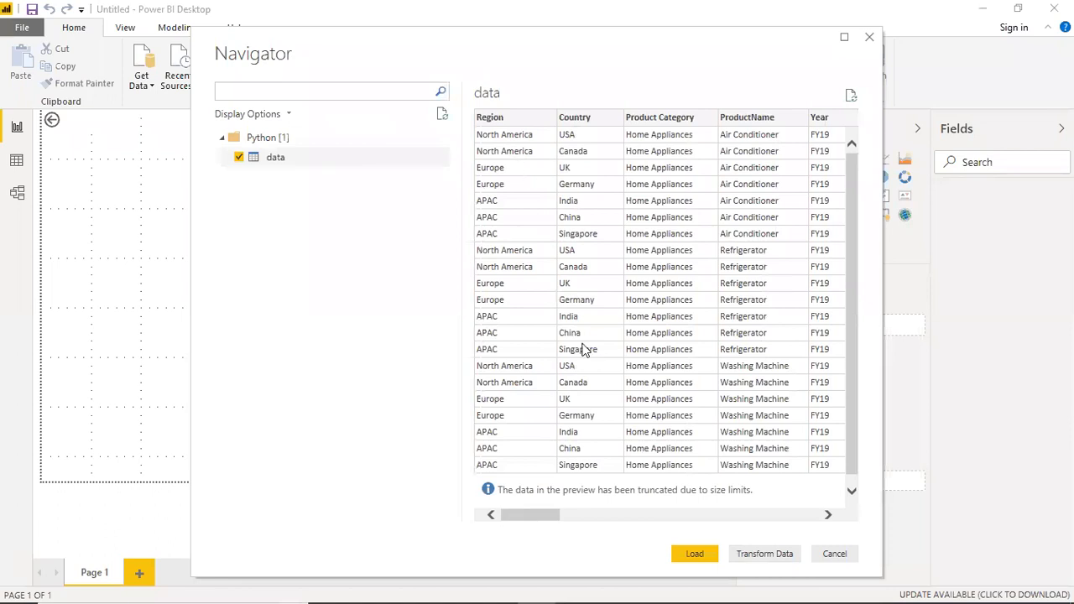
drag(538, 517, 503, 515)
click(694, 554)
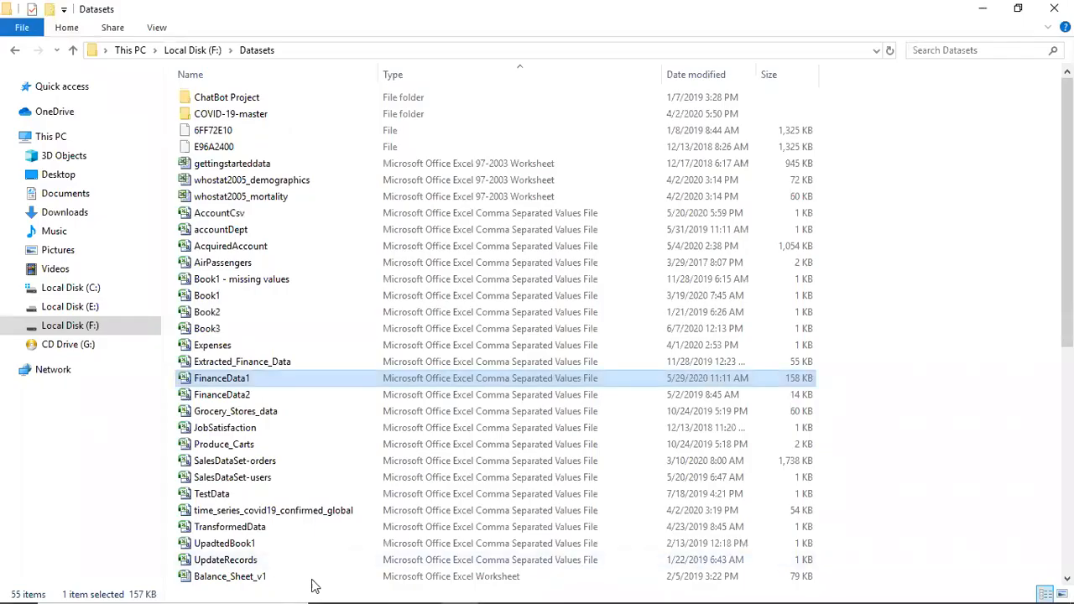
click(423, 587)
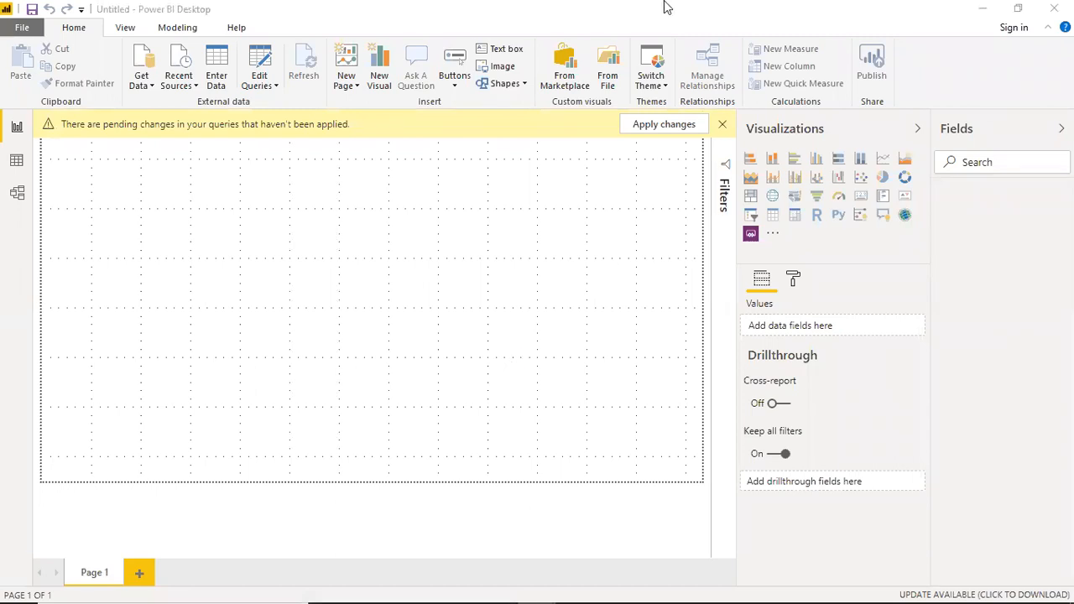
click(667, 124)
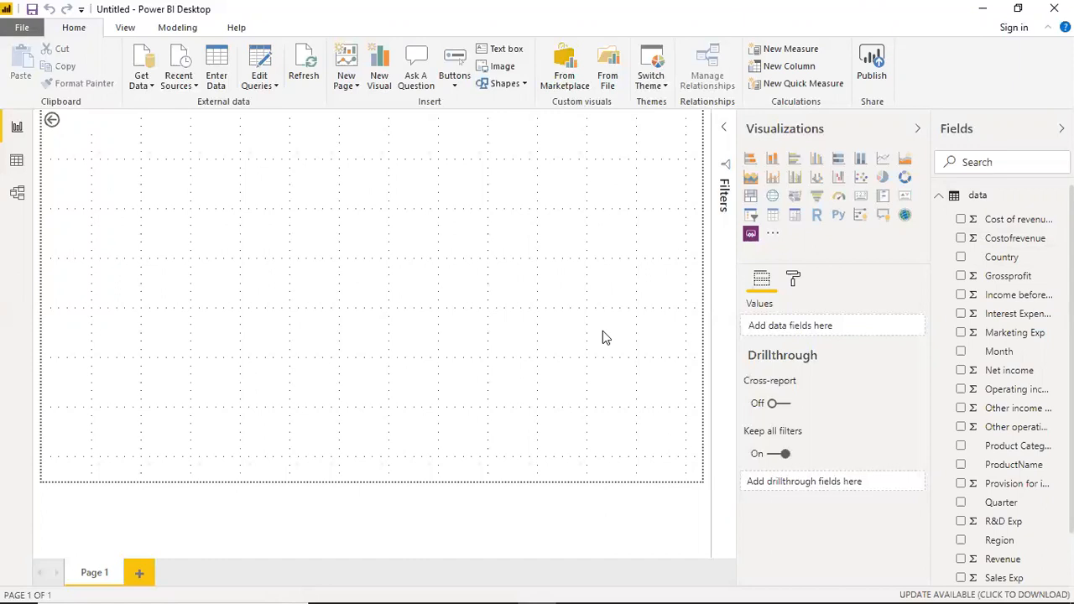
Add a stacked bar chart to Page 1, enlarge it, and place it near the page's upper-left corner.
click(751, 160)
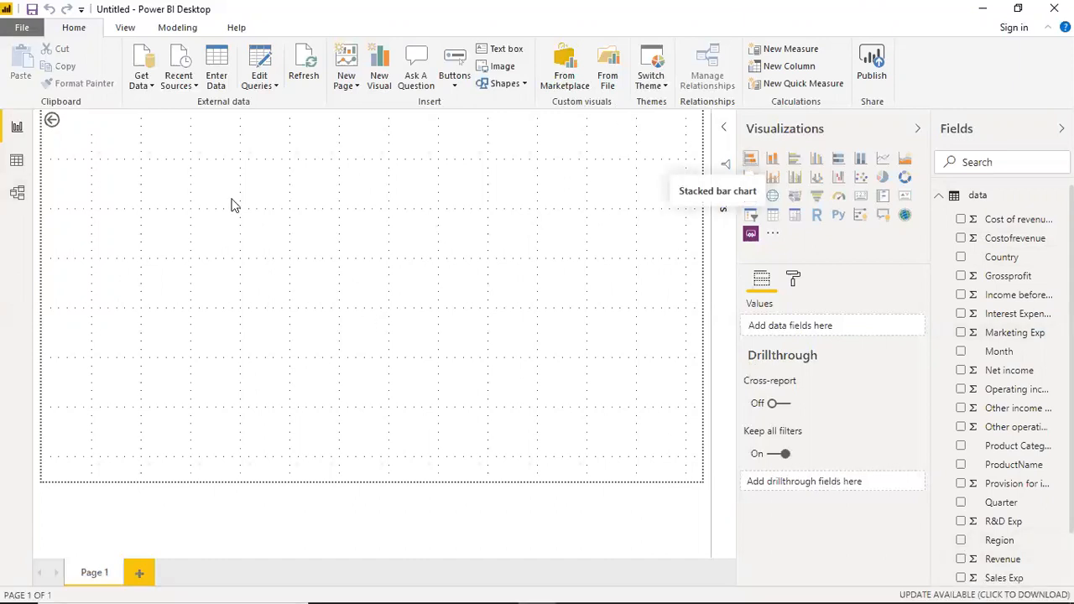
drag(192, 255, 139, 215)
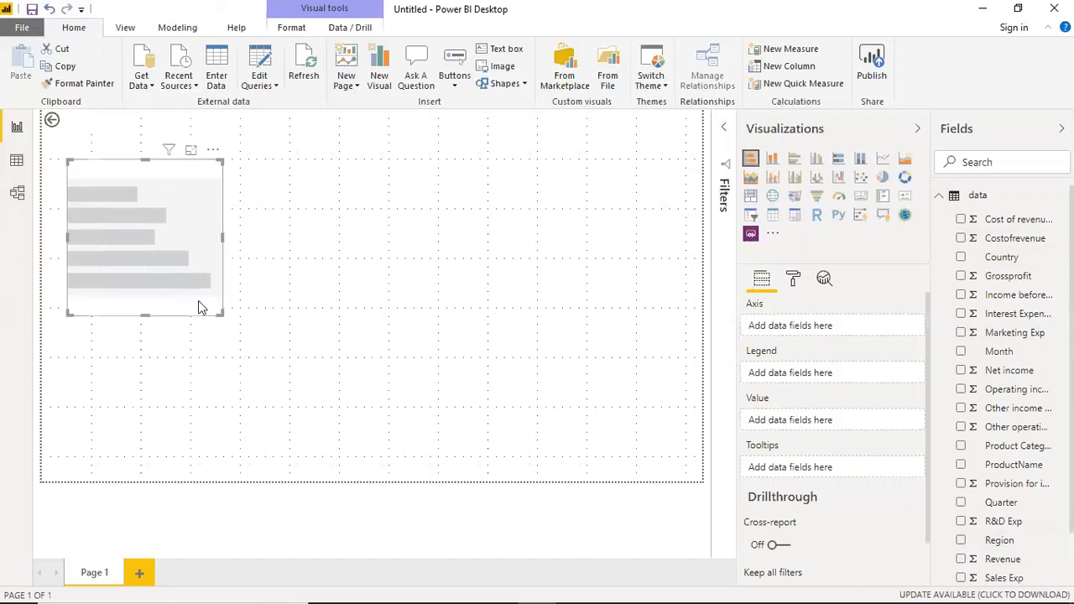
click(225, 325)
drag(224, 312, 287, 355)
drag(237, 249, 206, 215)
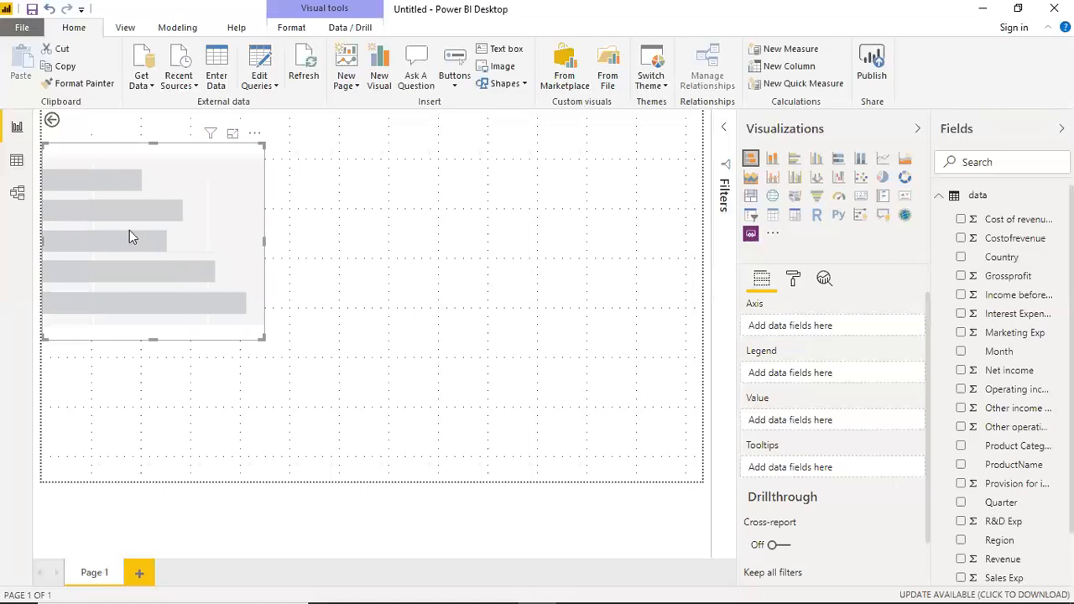
Plot Revenue by Region in the stacked bar chart and enlarge the chart slightly.
click(960, 540)
click(961, 559)
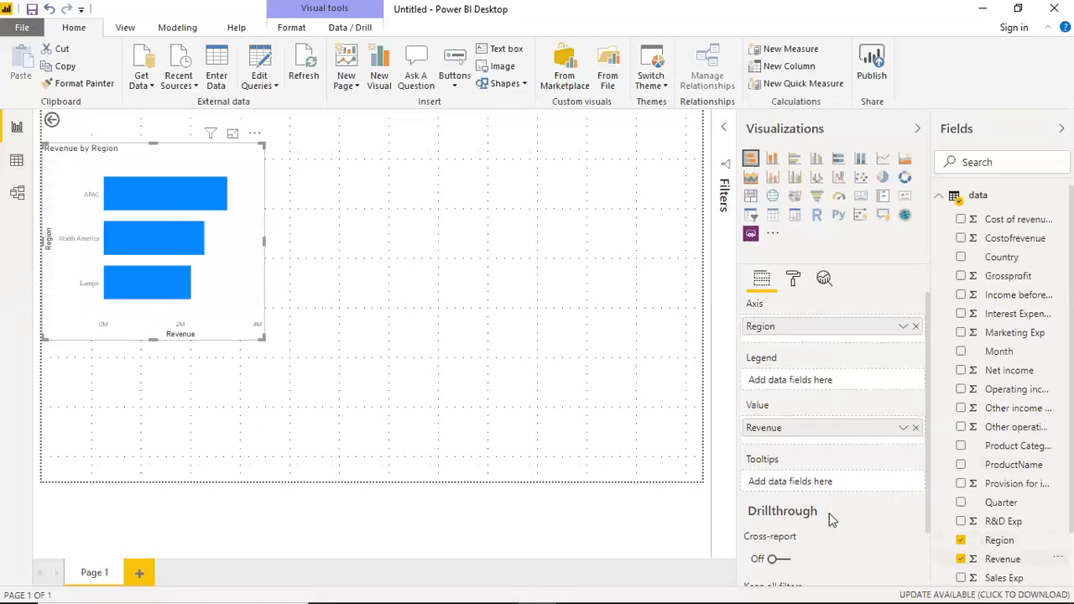
drag(260, 339, 283, 351)
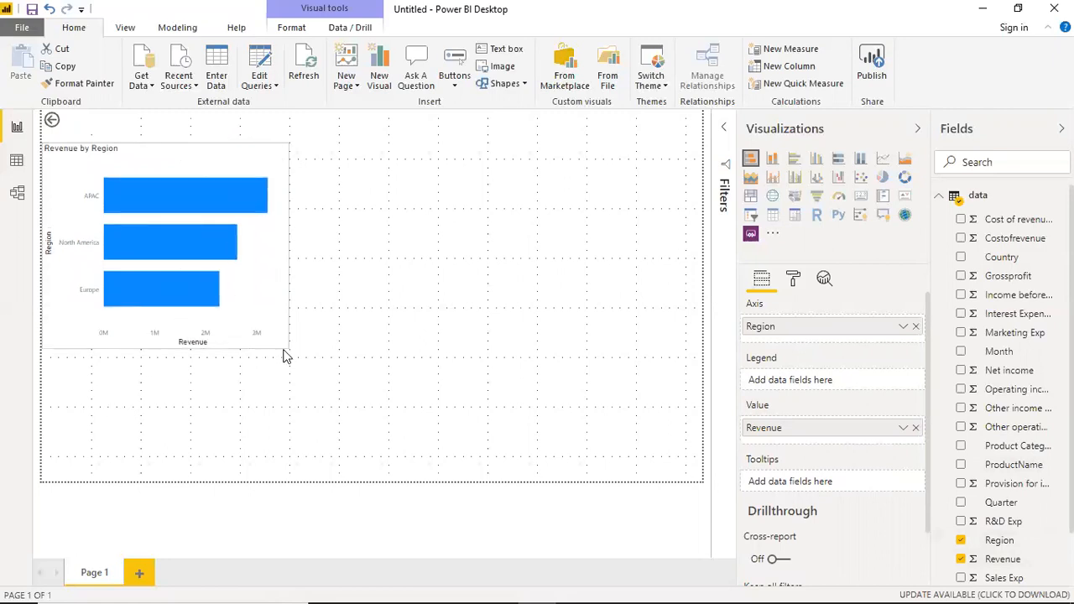
click(283, 355)
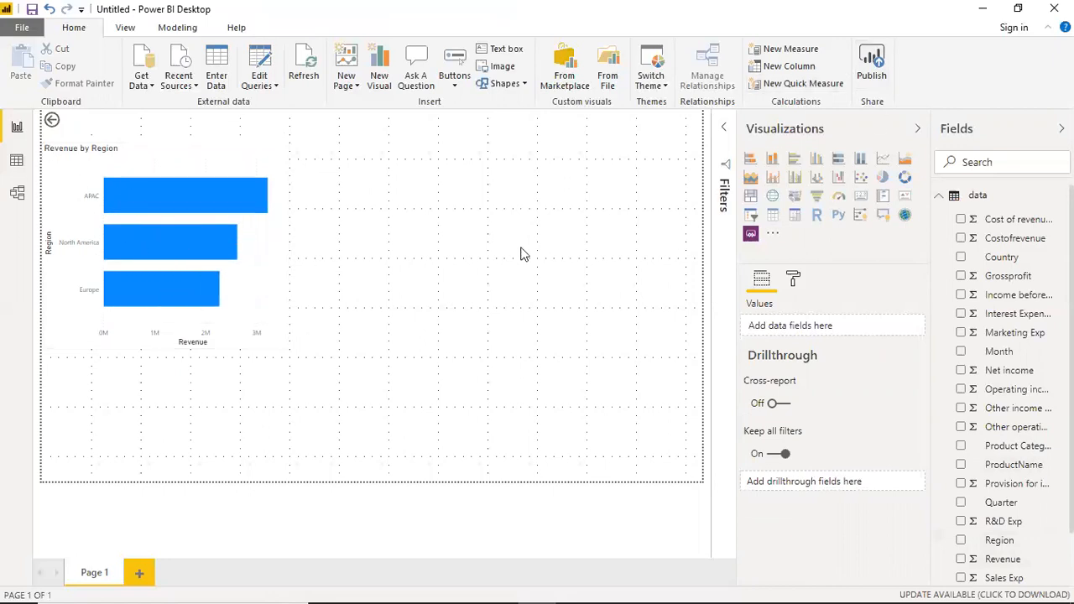
Add a donut chart, place it to the right of the bar chart, and enlarge it to match the bar chart's height.
click(905, 178)
drag(191, 415, 431, 223)
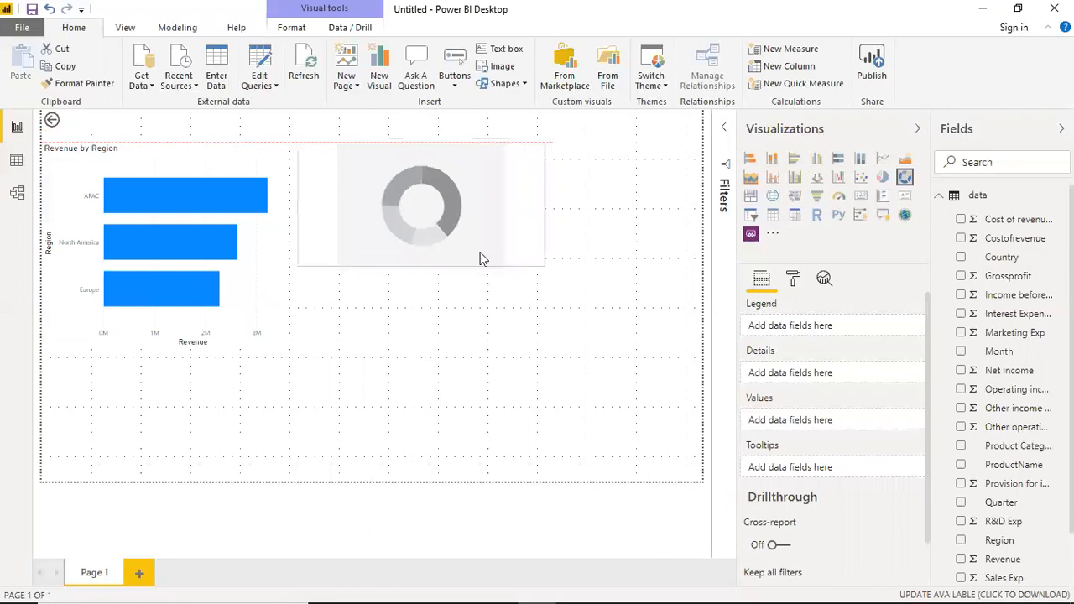
click(554, 281)
click(522, 261)
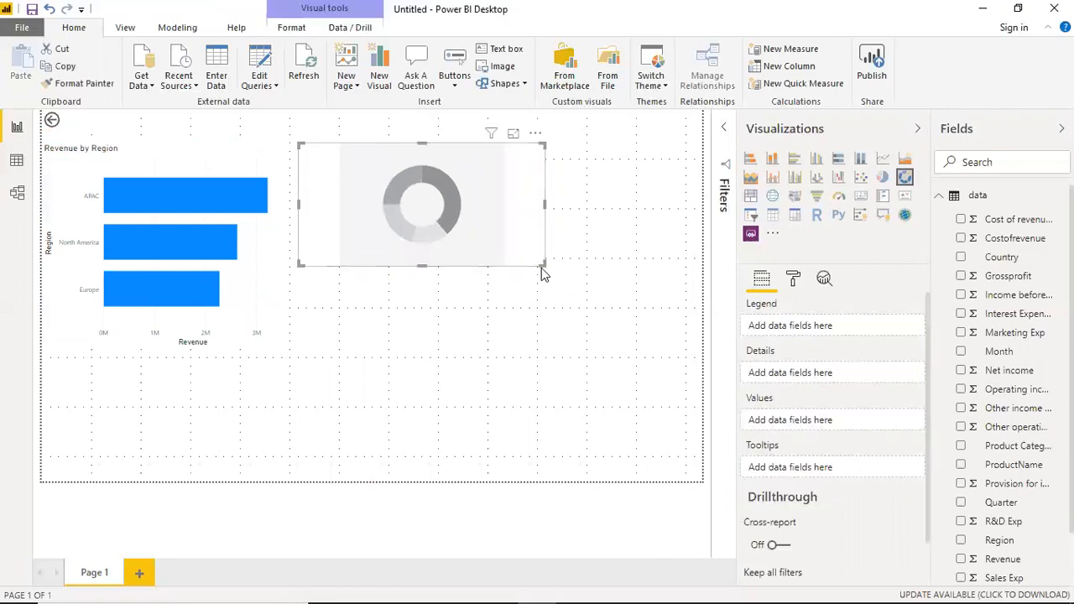
drag(543, 269, 590, 355)
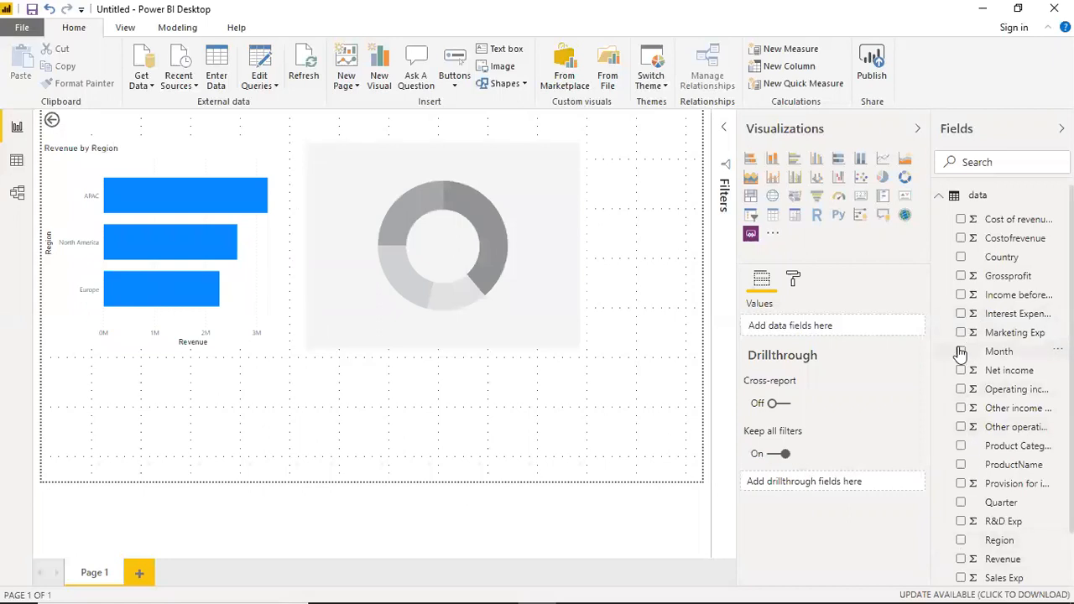
Set Country as the donut chart's legend and Revenue as its values, leaving no separate Country map on the page.
click(961, 257)
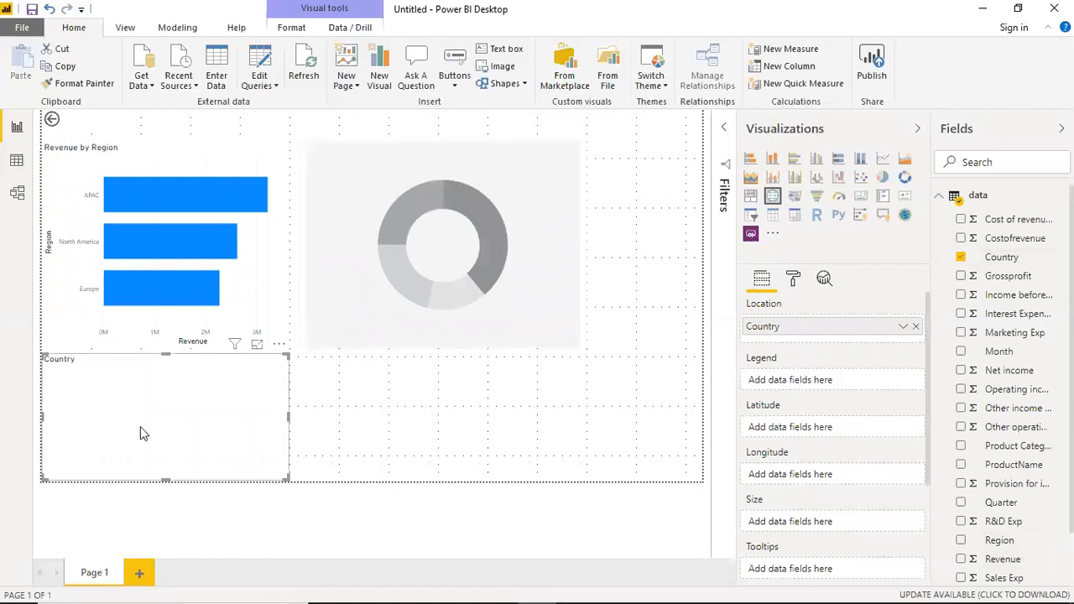
key(Delete)
click(561, 211)
click(962, 258)
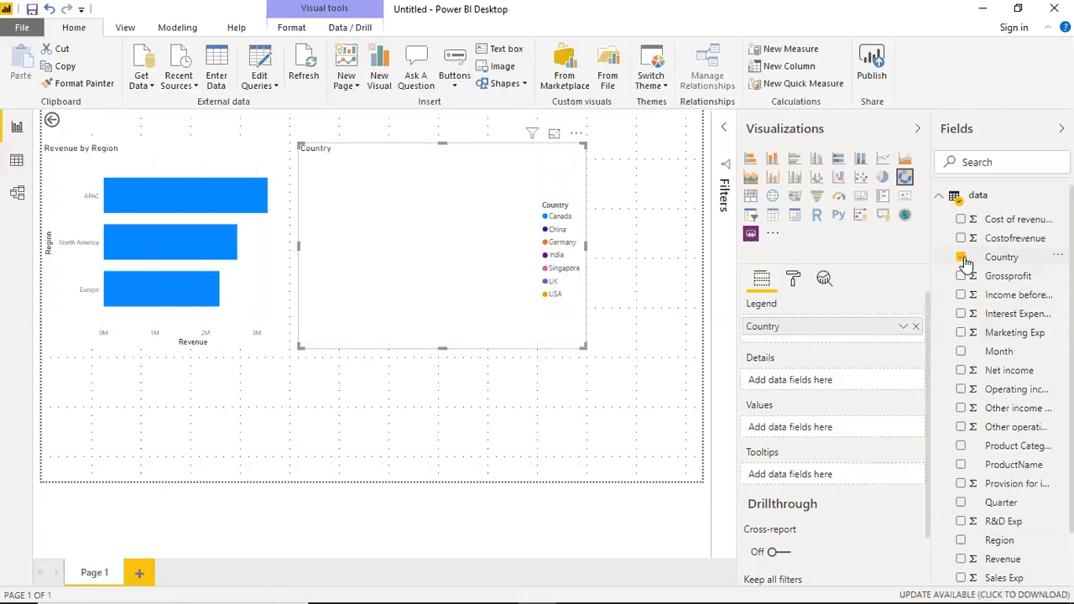
click(962, 559)
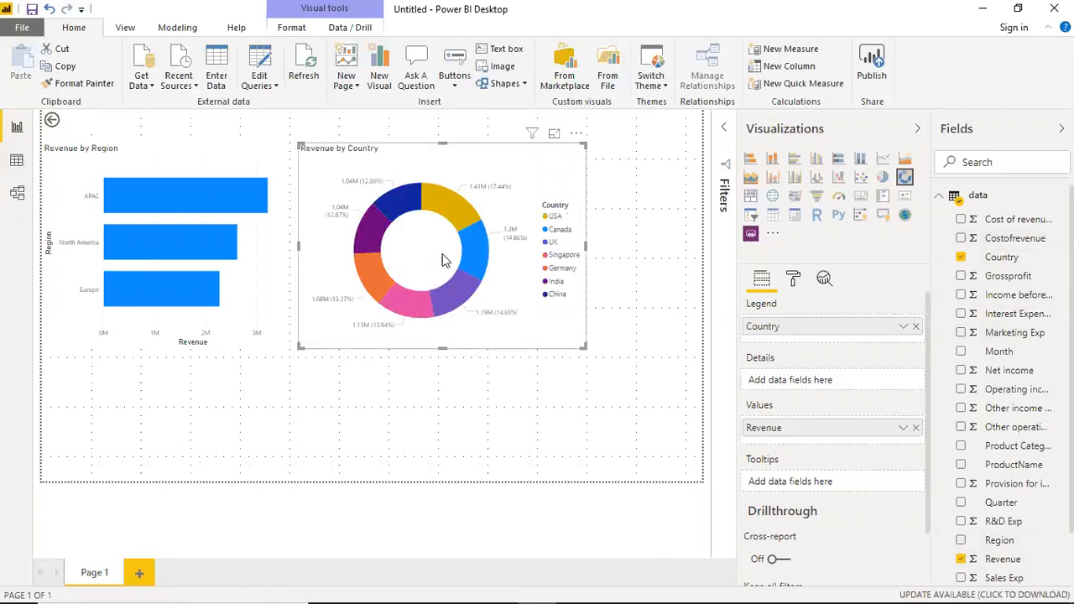
Examine the Revenue by Country donut chart and its data labels in focus mode, and return to the report.
click(557, 136)
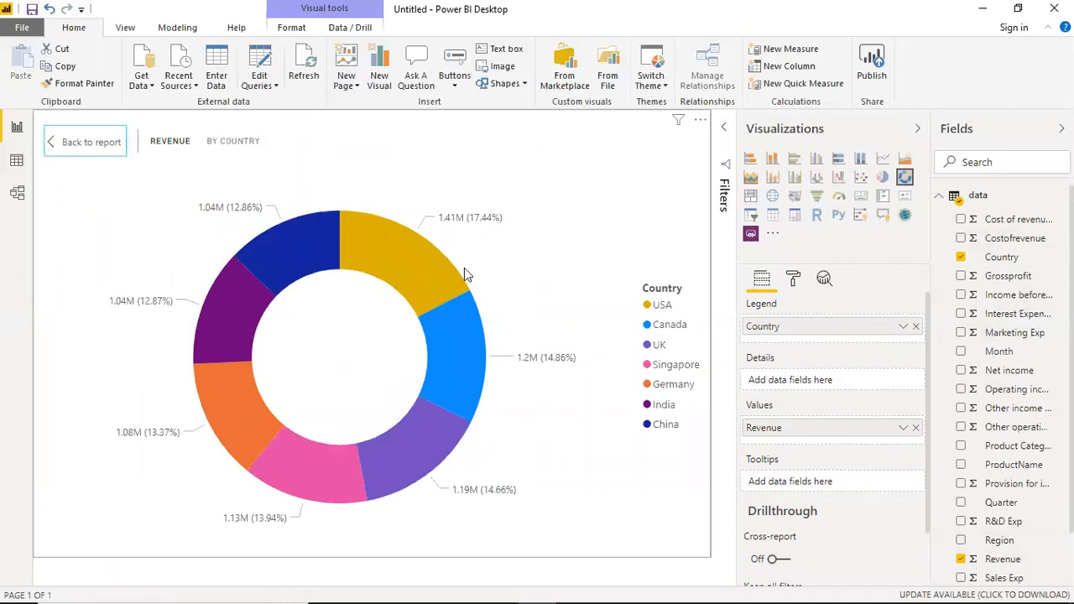
mouse_move(440, 259)
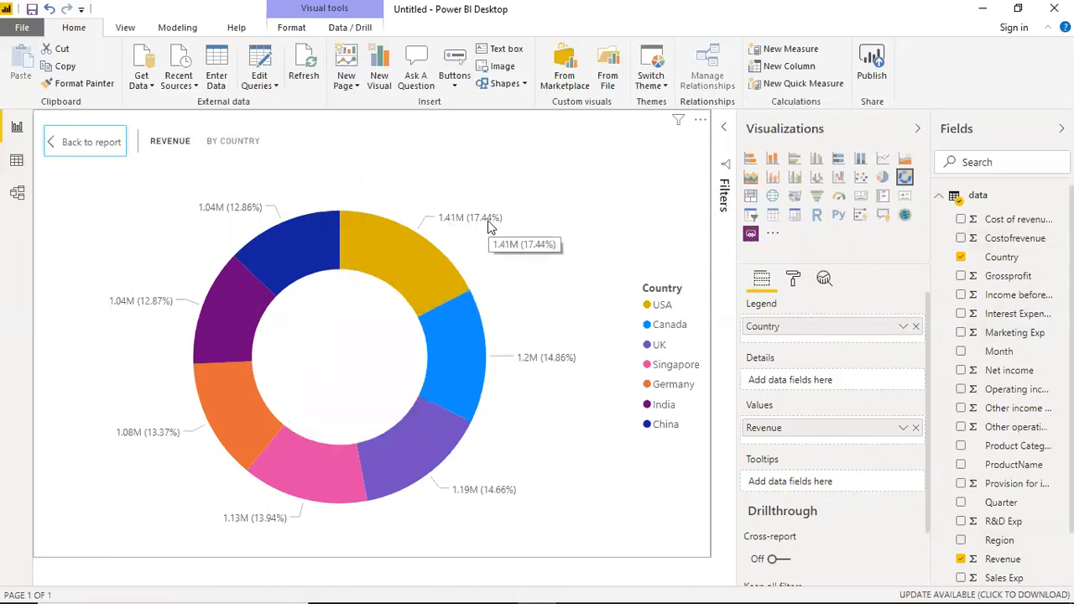
click(78, 153)
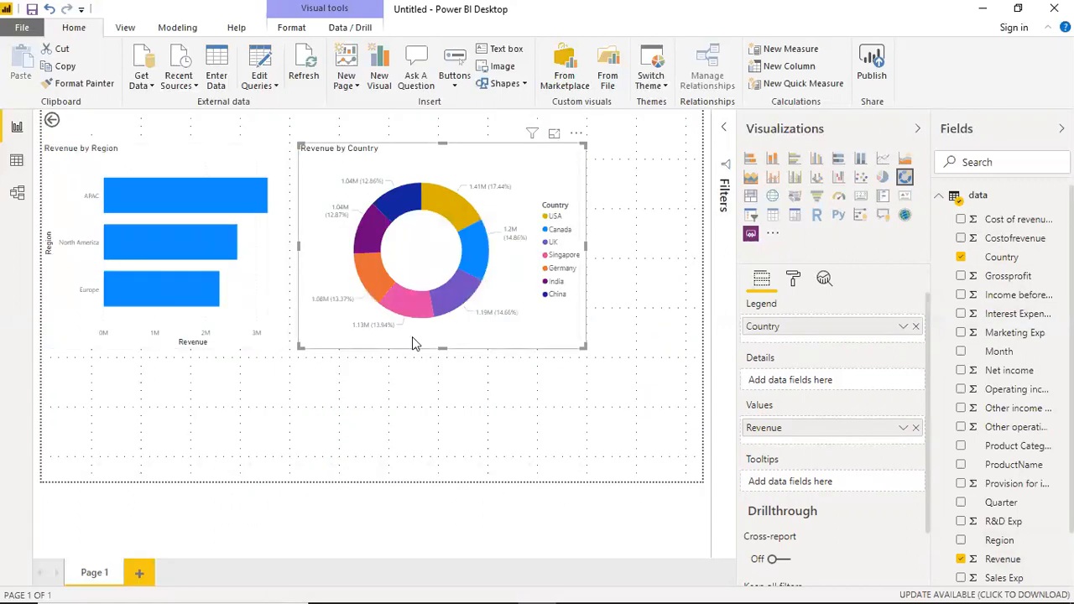
Shift the donut chart and the bar chart to the right, and widen the bar chart.
drag(487, 267, 529, 269)
drag(239, 258, 256, 258)
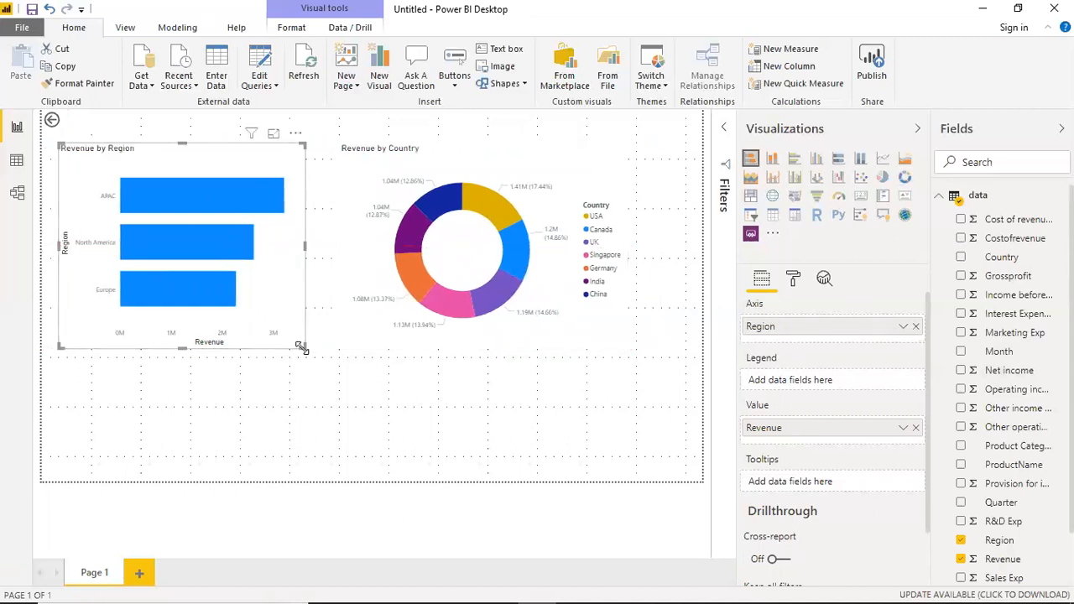
drag(301, 347, 321, 357)
click(389, 392)
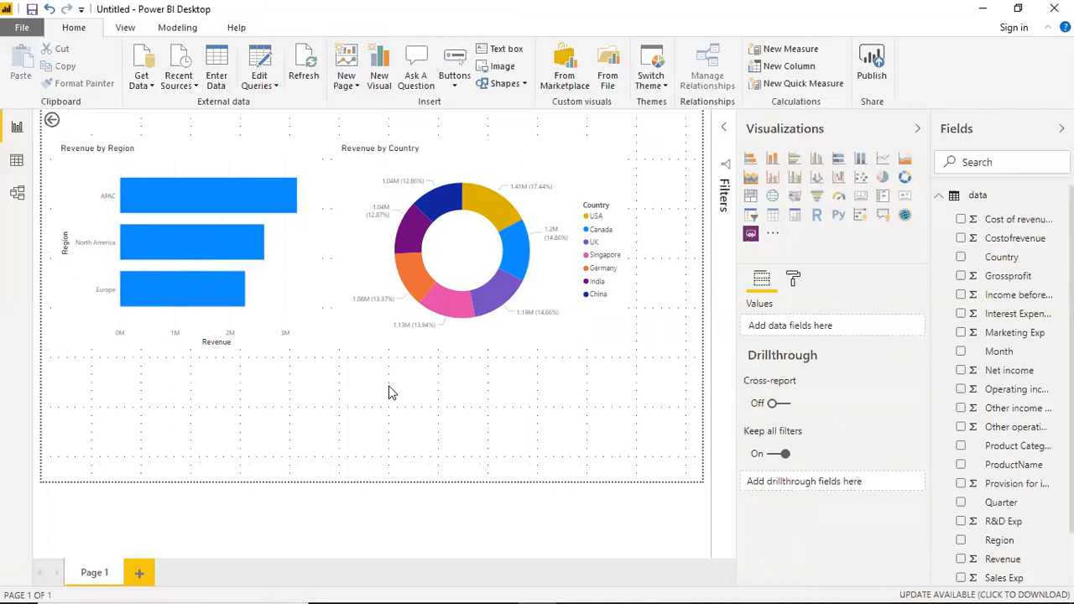
Move the bar and donut charts up to the page's upper edge and shrink both to free space below them.
click(156, 195)
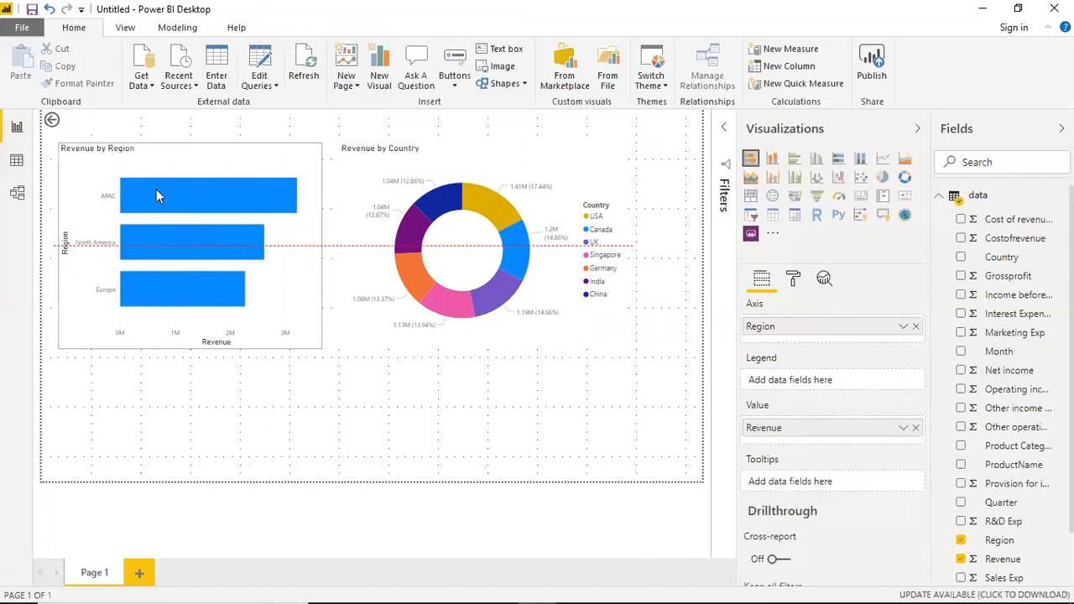
drag(156, 195, 148, 171)
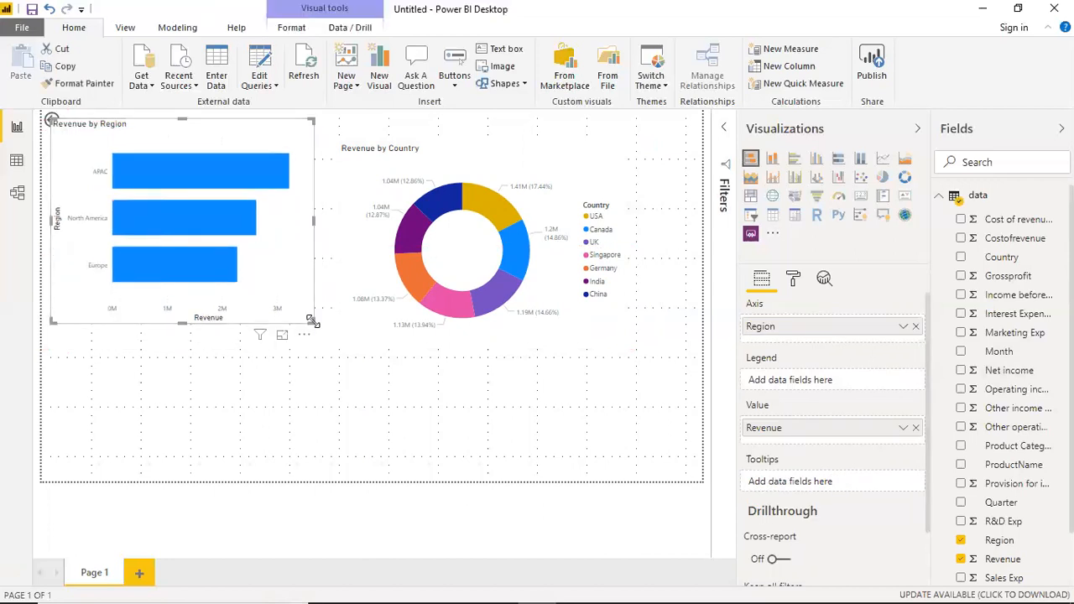
drag(311, 321, 293, 290)
drag(442, 252, 417, 227)
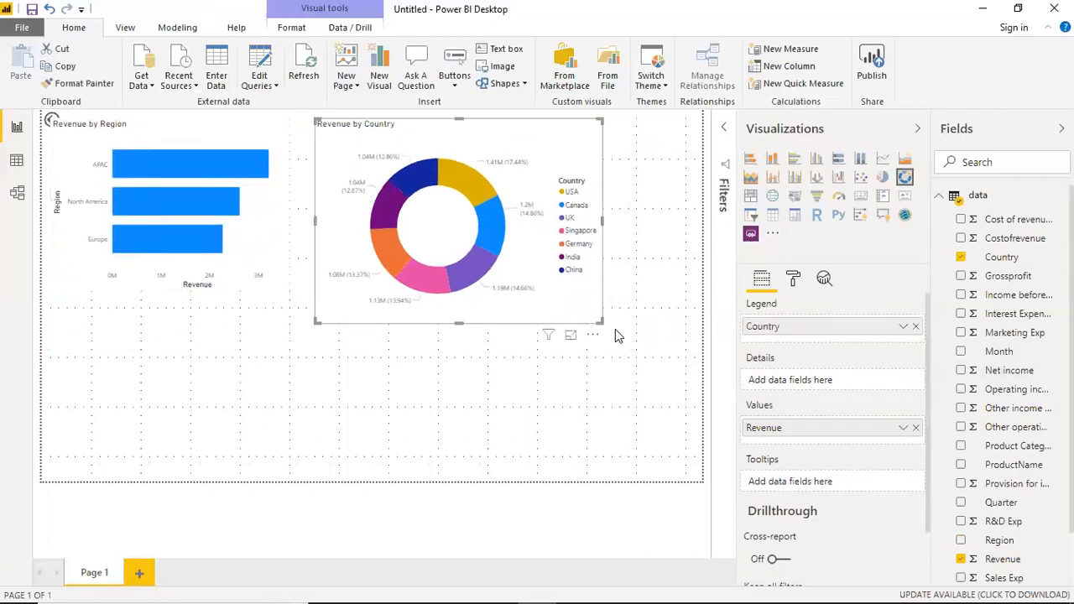
drag(601, 321, 582, 310)
click(611, 288)
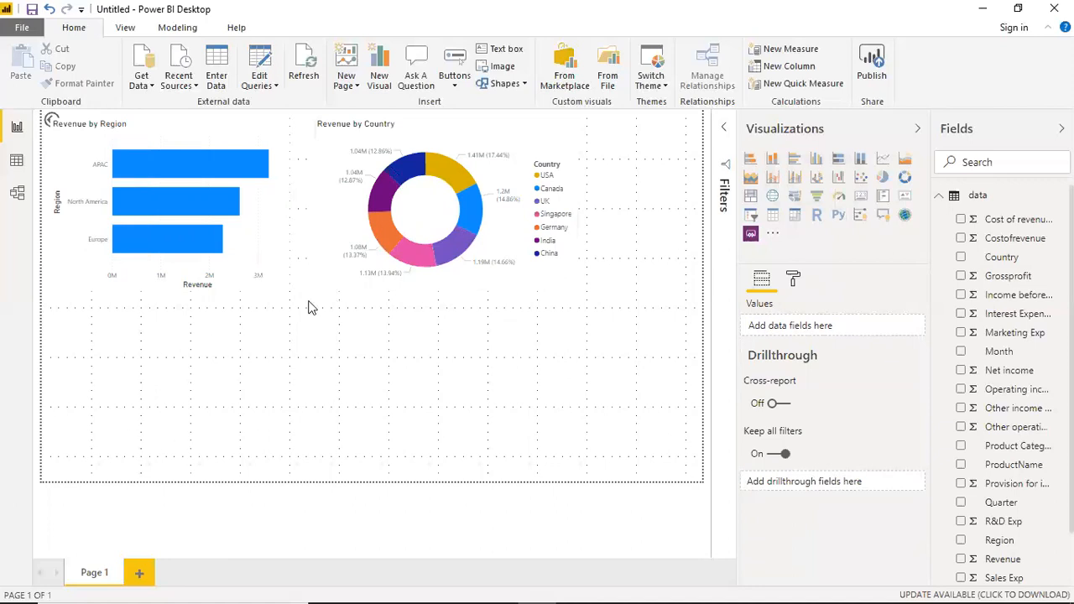
Add a Python visual below the bar chart and expand its Python script editor.
click(839, 216)
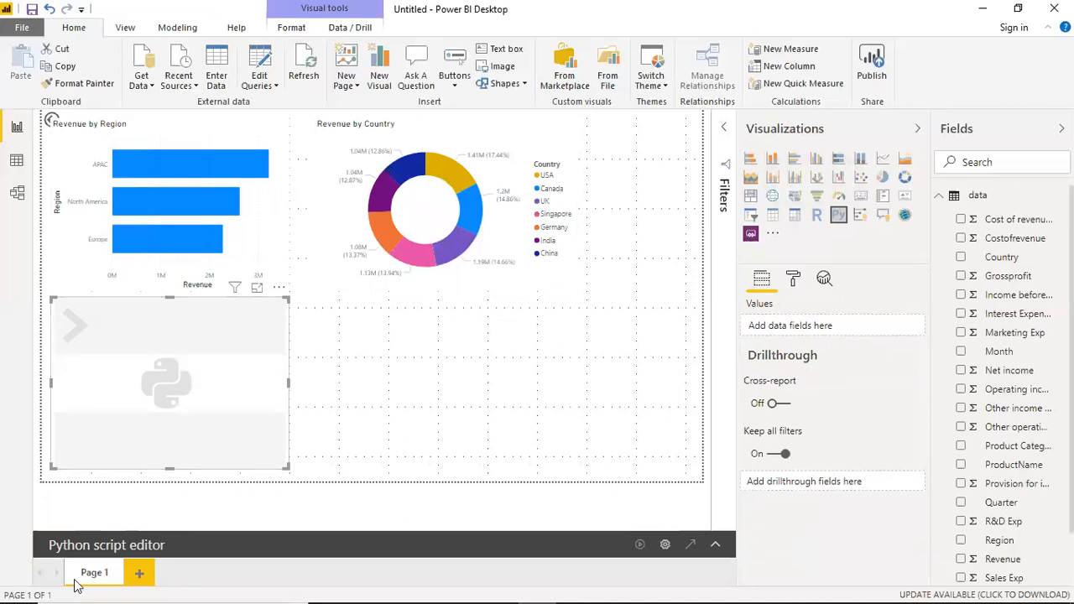
click(716, 544)
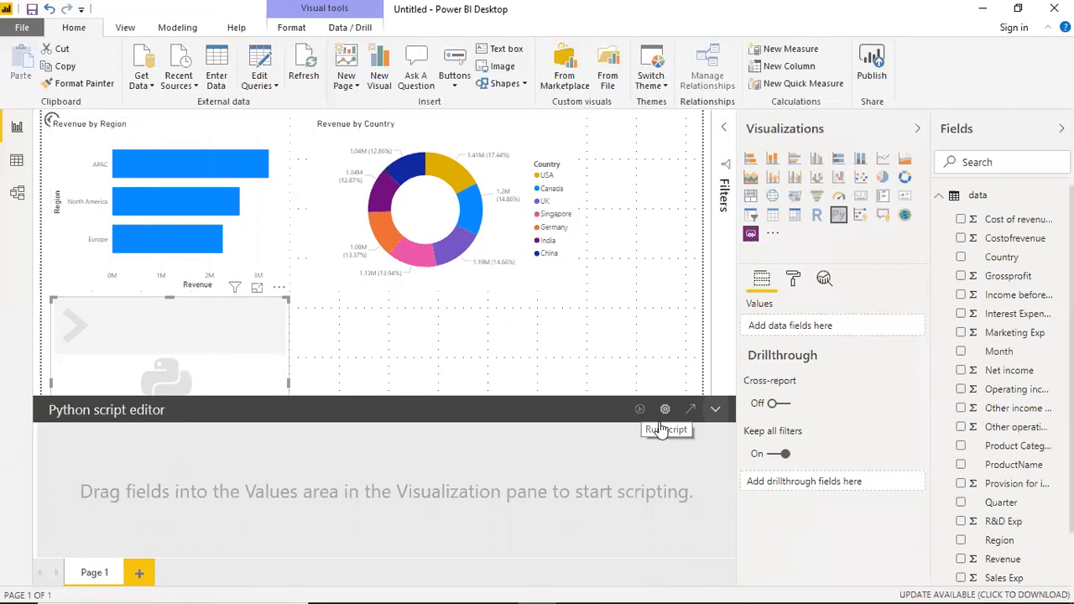
click(718, 413)
click(711, 543)
Try the Region field in the Python visual's values and remove it again.
click(961, 541)
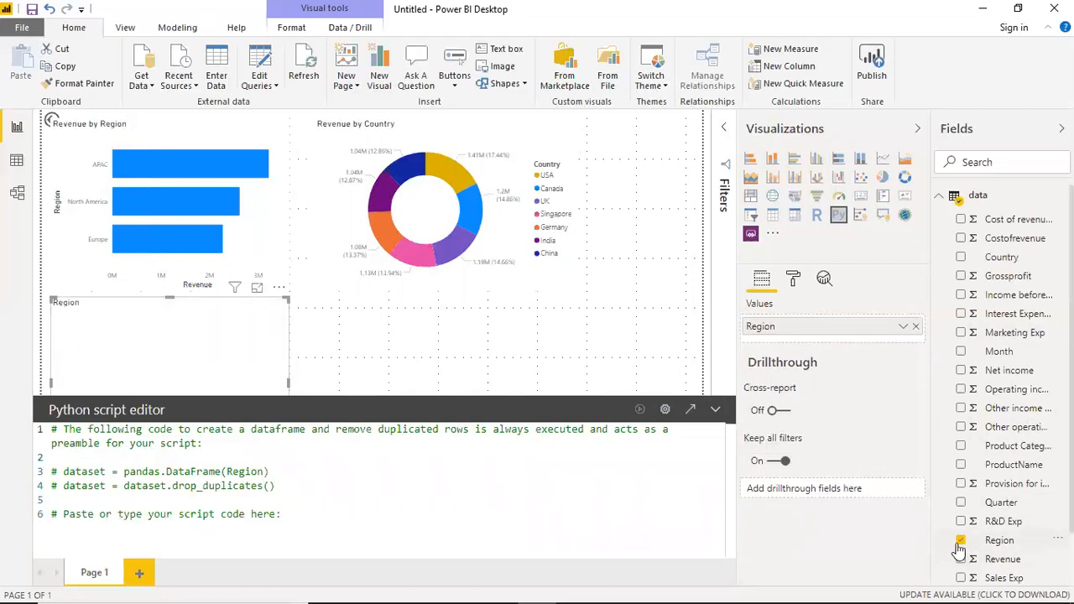
click(961, 541)
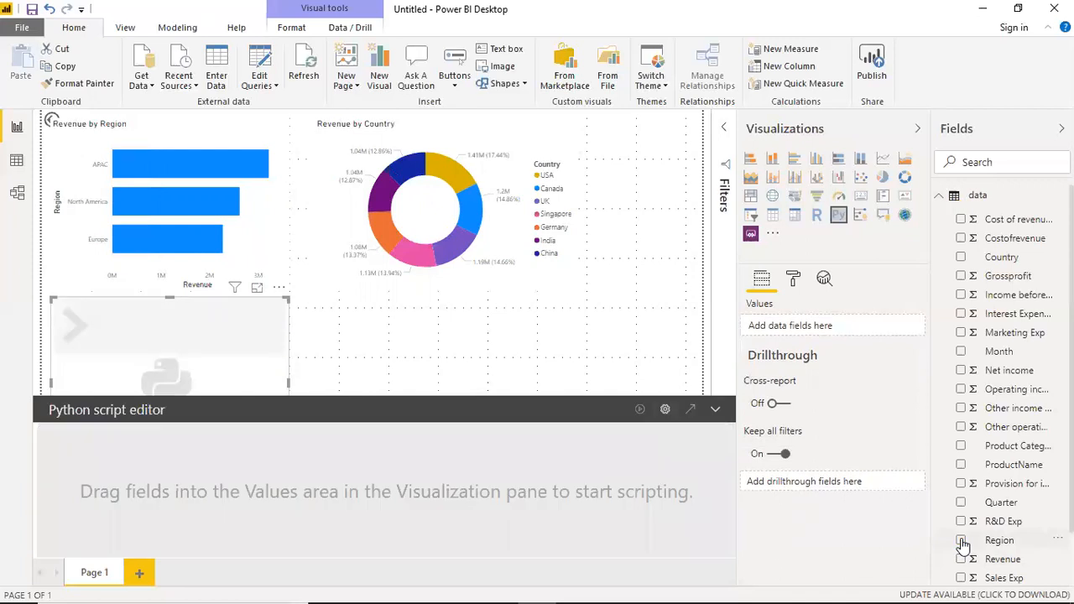
Add the Month and Revenue fields to the Python visual's values.
click(962, 352)
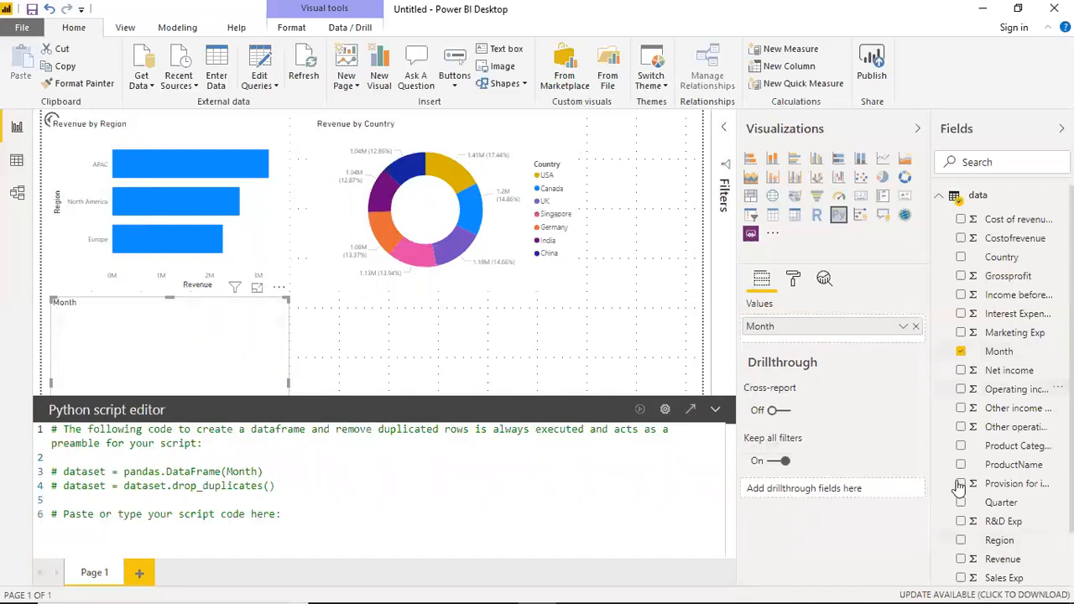
click(962, 560)
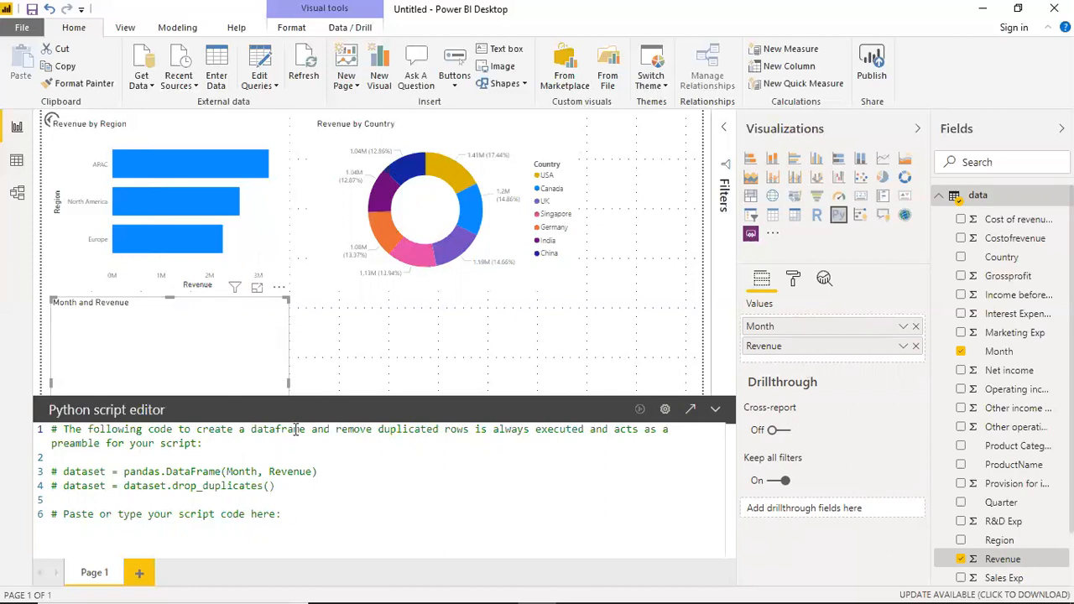
drag(307, 517, 51, 425)
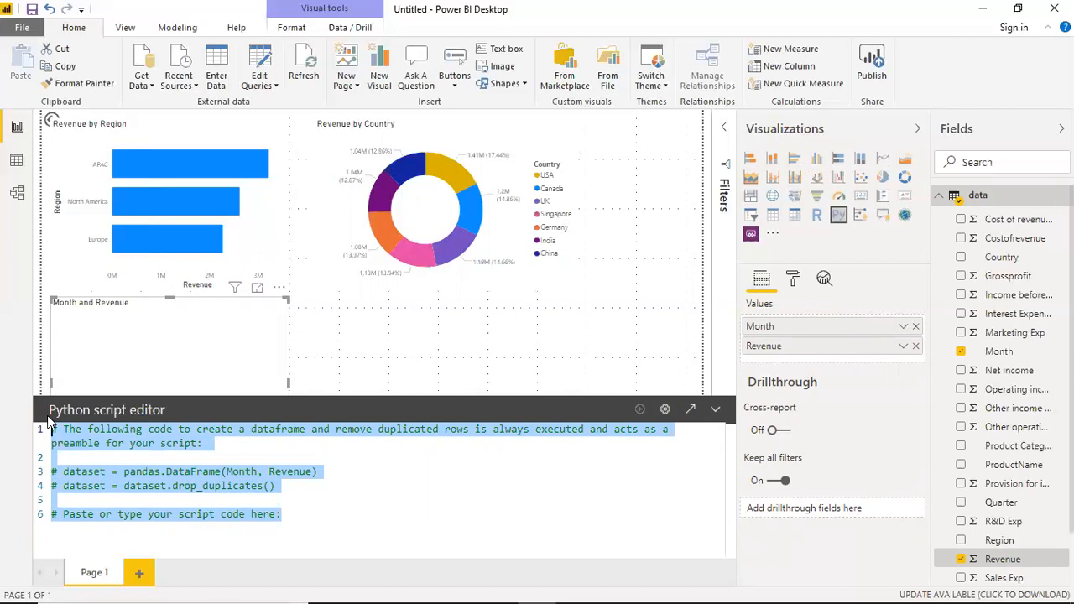
Rearrange the page with the bar and donut charts side by side in the lower half and a widened Python visual above them.
click(411, 330)
drag(209, 223, 509, 383)
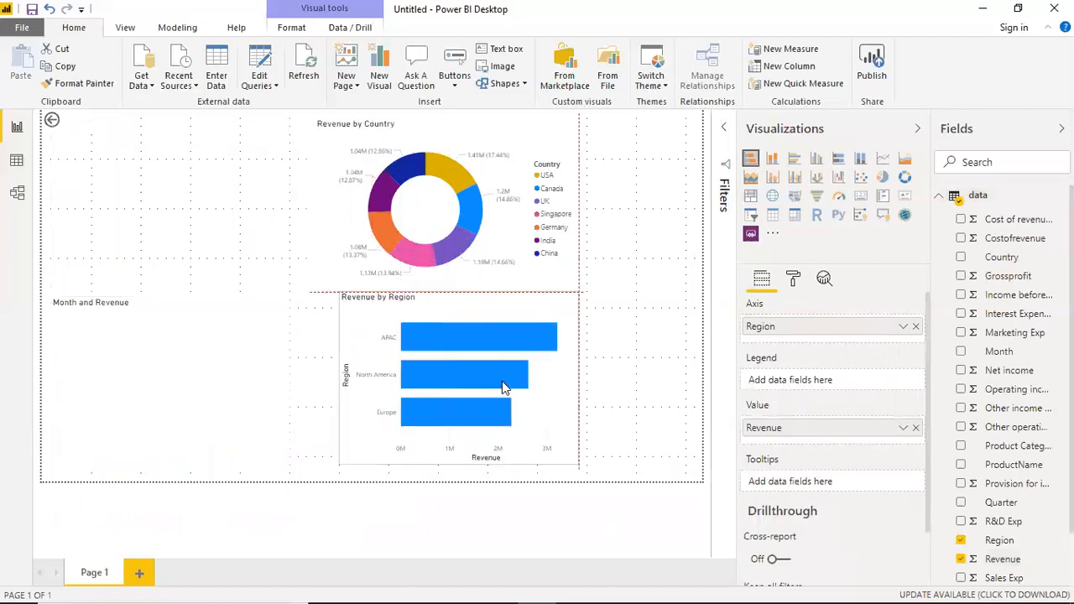
click(180, 355)
drag(141, 194, 144, 178)
drag(370, 329, 72, 330)
click(174, 195)
drag(404, 229, 390, 402)
click(208, 175)
drag(280, 197, 455, 204)
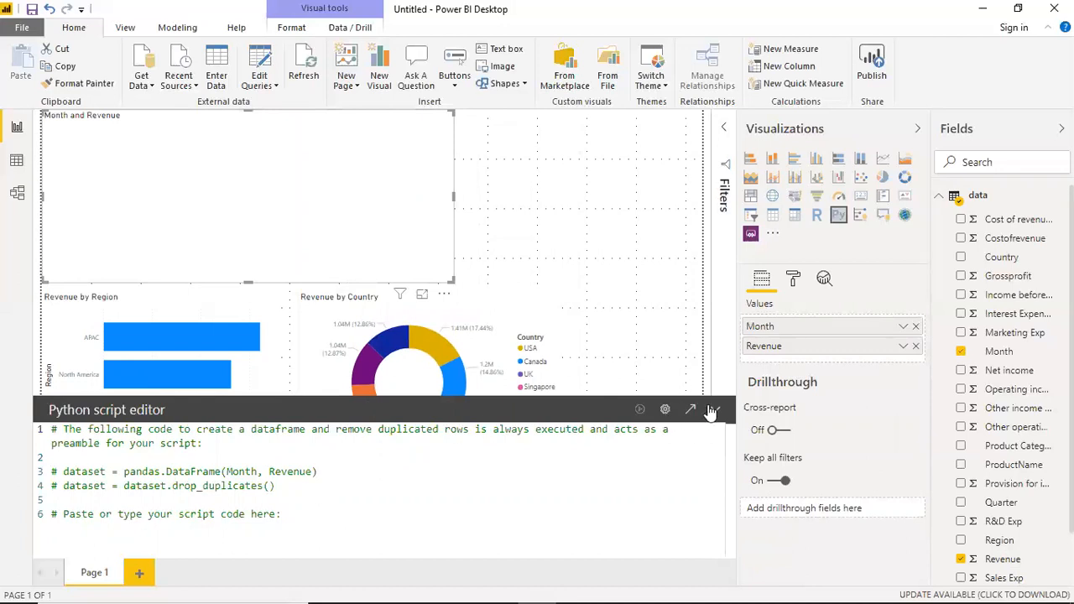
Clear the default comment lines from the Python visual's script.
drag(295, 518, 12, 422)
key(Delete)
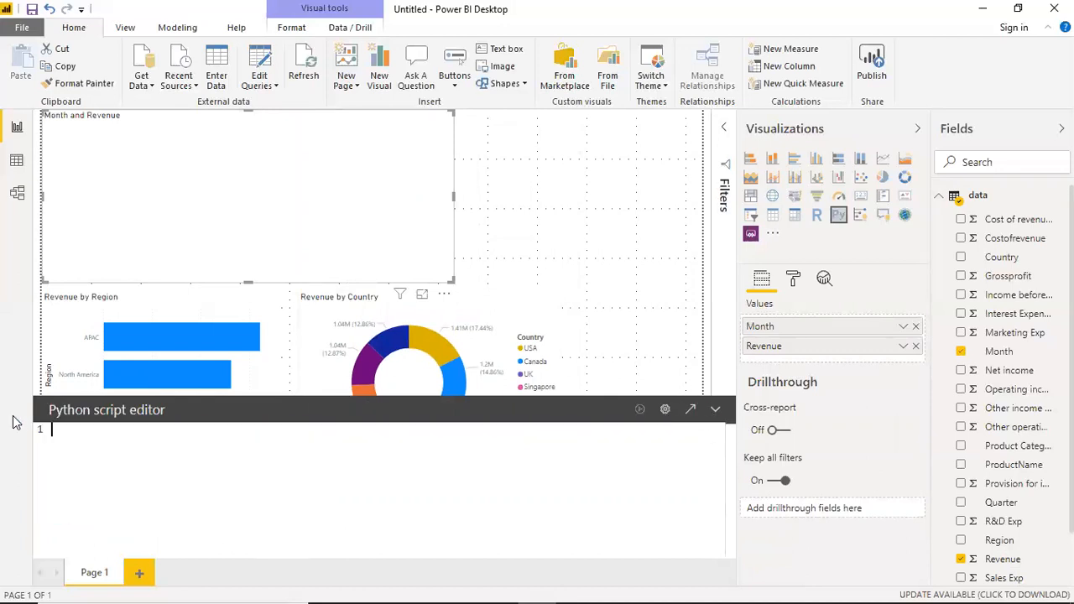
text(import matplotlib.pyplot as plt)
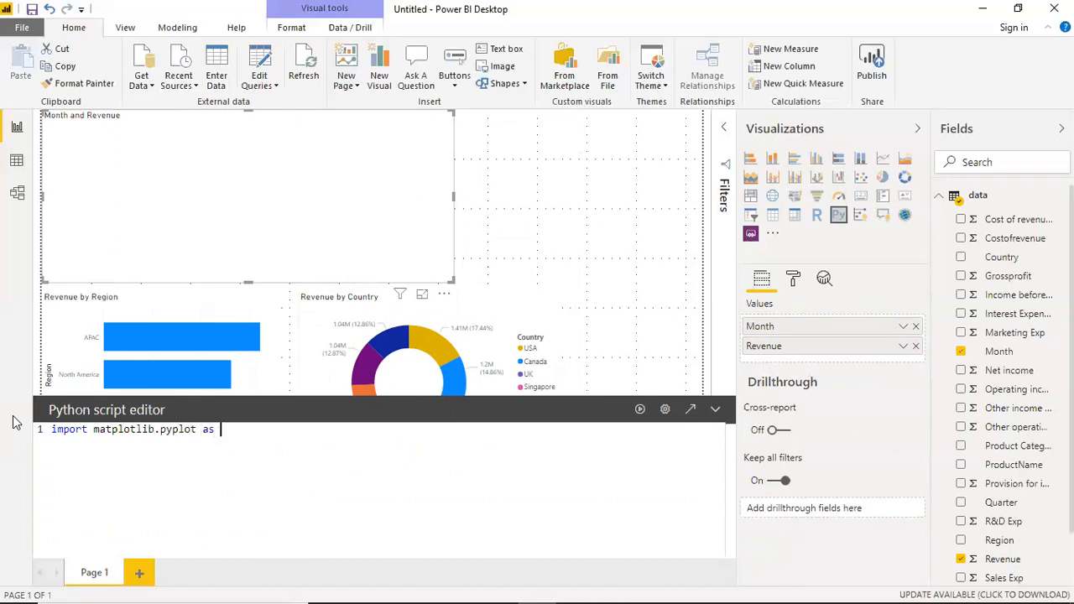
key(BackSpace)
key(Return)
key(BackSpace)
key(BackSpace)
key(BackSpace)
key(BackSpace)
key(BackSpace)
key(BackSpace)
text(plt)
key(Return)
text(data)
text(set,)
key(BackSpace)
text(.plot()
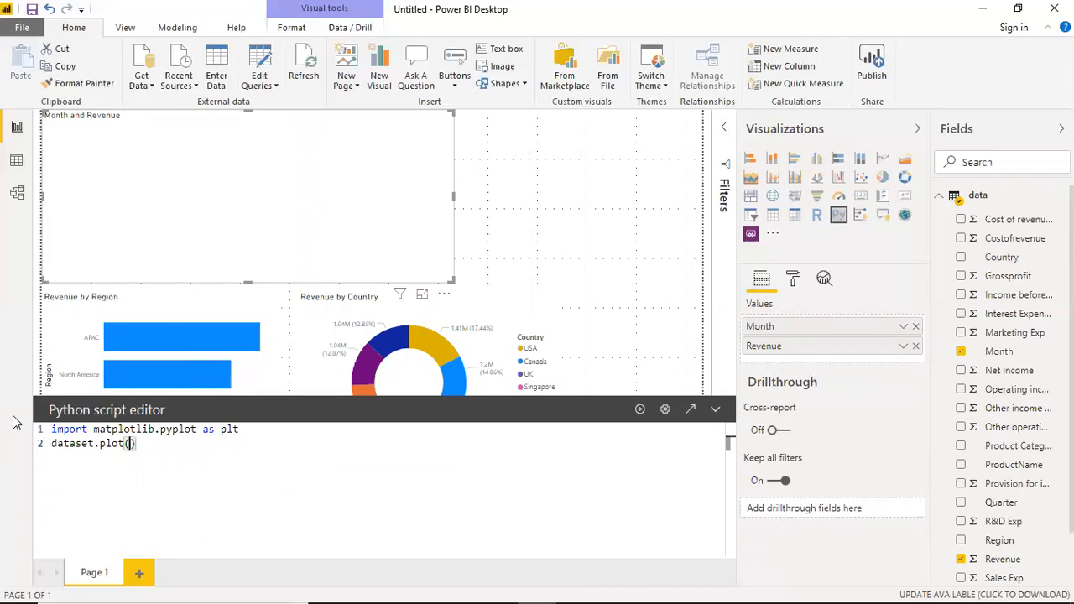
text(kind)
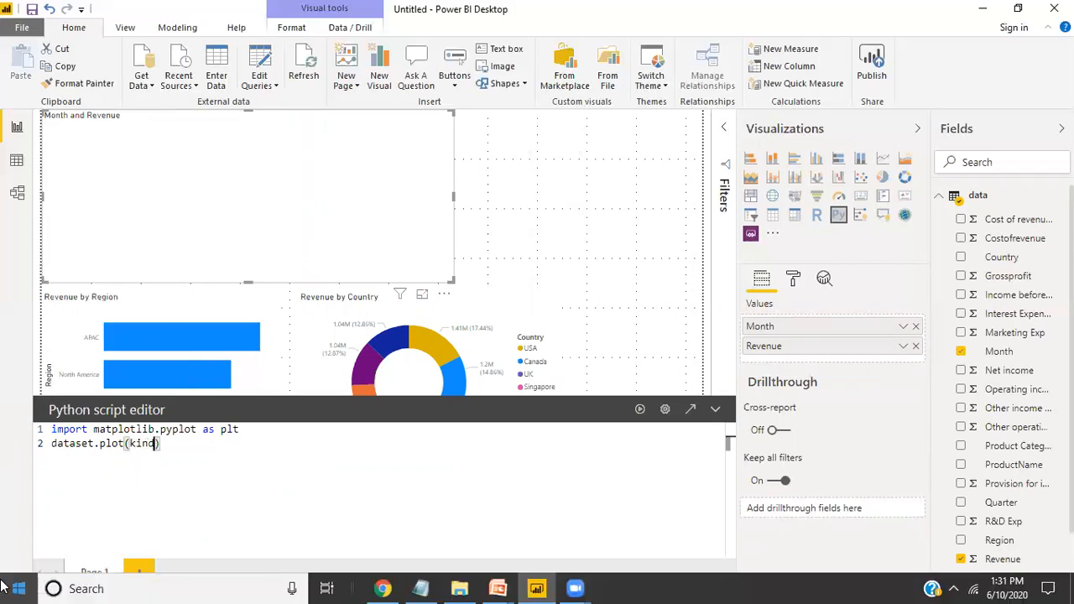
drag(181, 444, 35, 442)
key(BackSpace)
key(BackSpace)
key(BackSpace)
key(BackSpace)
key(BackSpace)
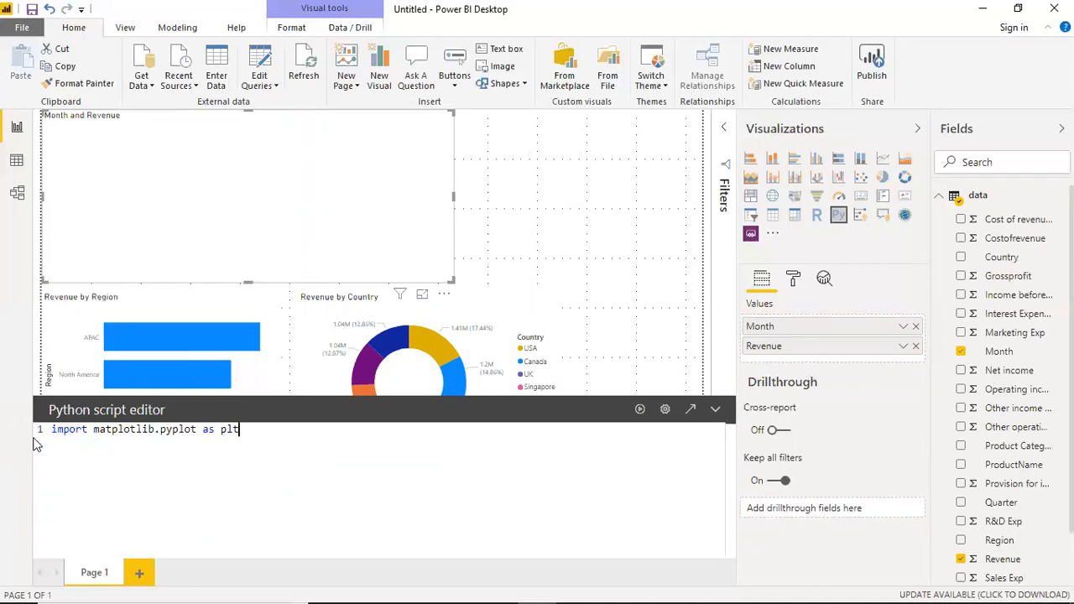
key(BackSpace)
key(BackSpace)
key(BackSpace)
key(BackSpace)
key(BackSpace)
key(BackSpace)
key(BackSpace)
key(BackSpace)
key(BackSpace)
key(BackSpace)
key(ctrl+a)
key(BackSpace)
Copy the bar plot script from the Notepad notes and paste it into the Python visual's empty script editor.
mouse_move(478, 587)
key(super)
click(420, 588)
drag(241, 381, 147, 335)
key(ctrl+c)
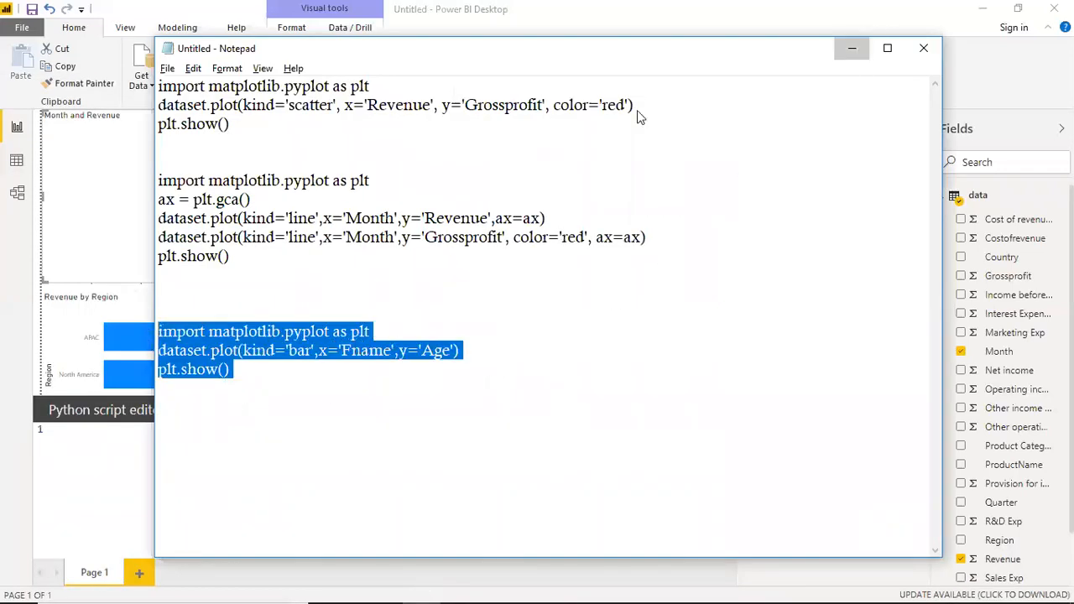
click(851, 49)
click(98, 438)
key(ctrl+v)
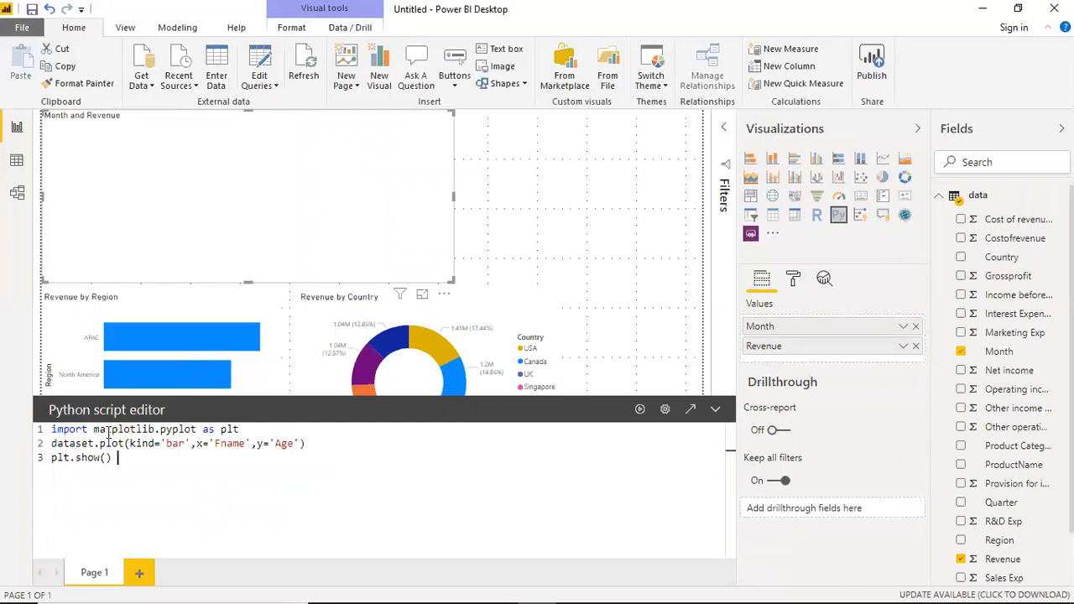
Change the x column in the bar plot script from Fname to Month.
drag(214, 444, 241, 444)
click(243, 443)
key(BackSpace)
key(Delete)
key(BackSpace)
key(BackSpace)
key(BackSpace)
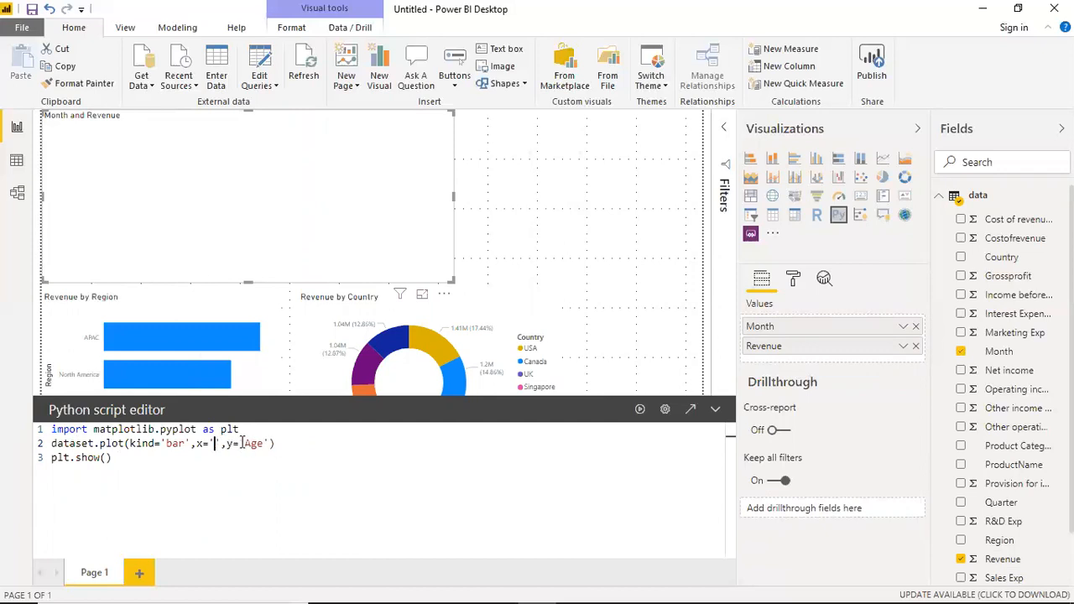
text(Month)
key(Down)
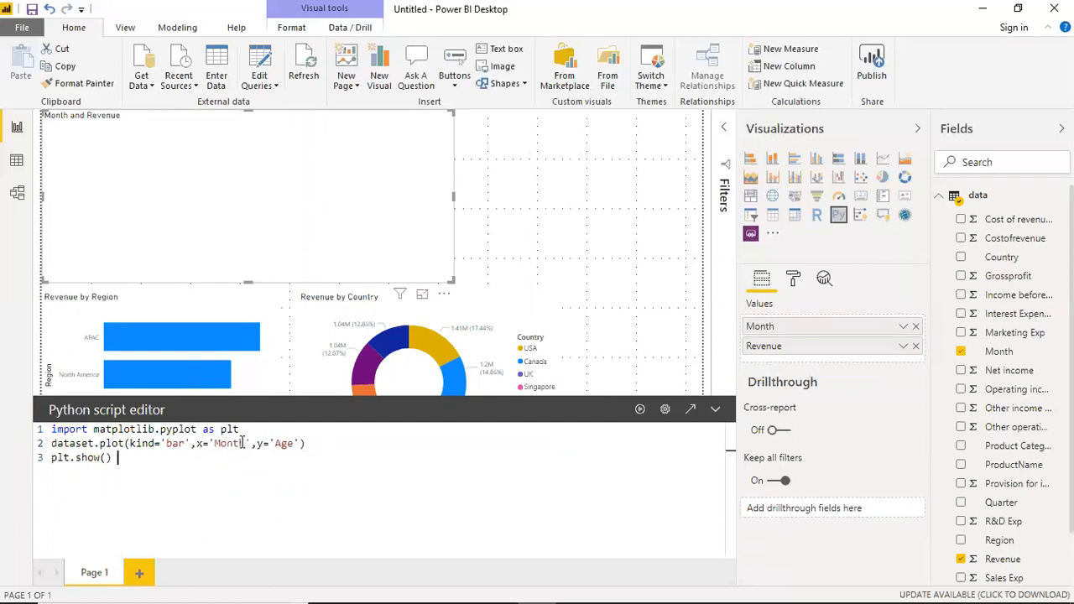
Replace the y column Age with Revenue in the bar plot script and run the script.
click(294, 444)
key(BackSpace)
key(BackSpace)
key(BackSpace)
text(Revenue)
click(639, 409)
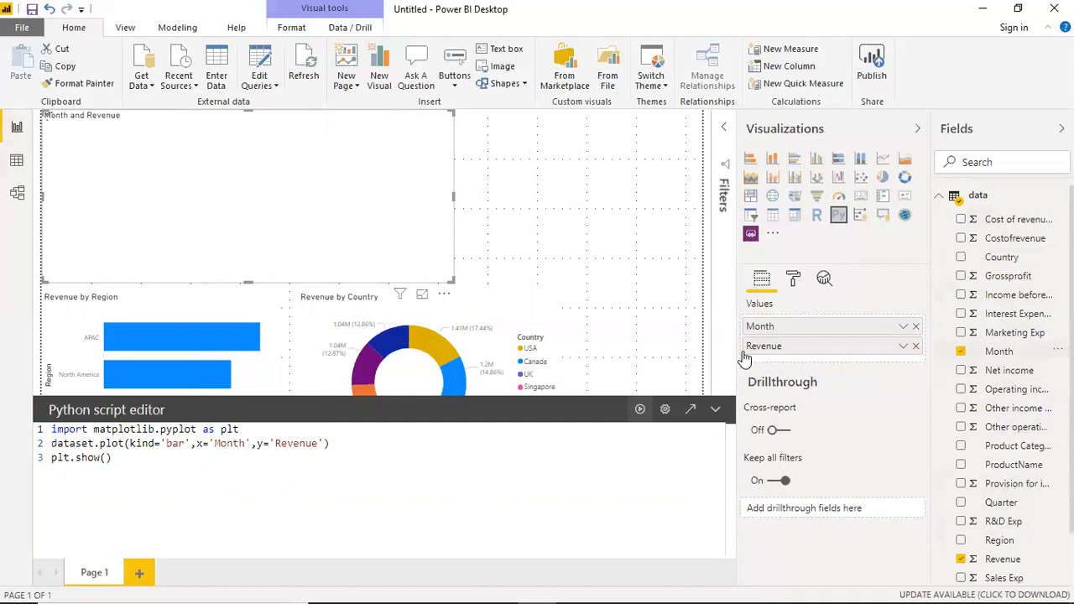
Summarize the Revenue field in the Python visual's values by Sum.
drag(215, 443, 323, 444)
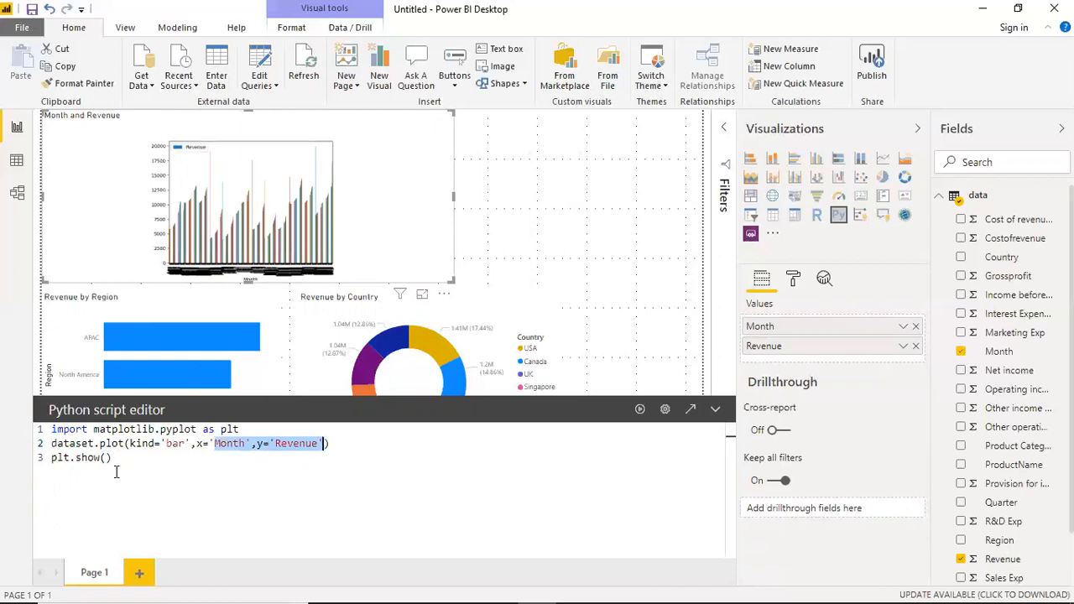
click(904, 347)
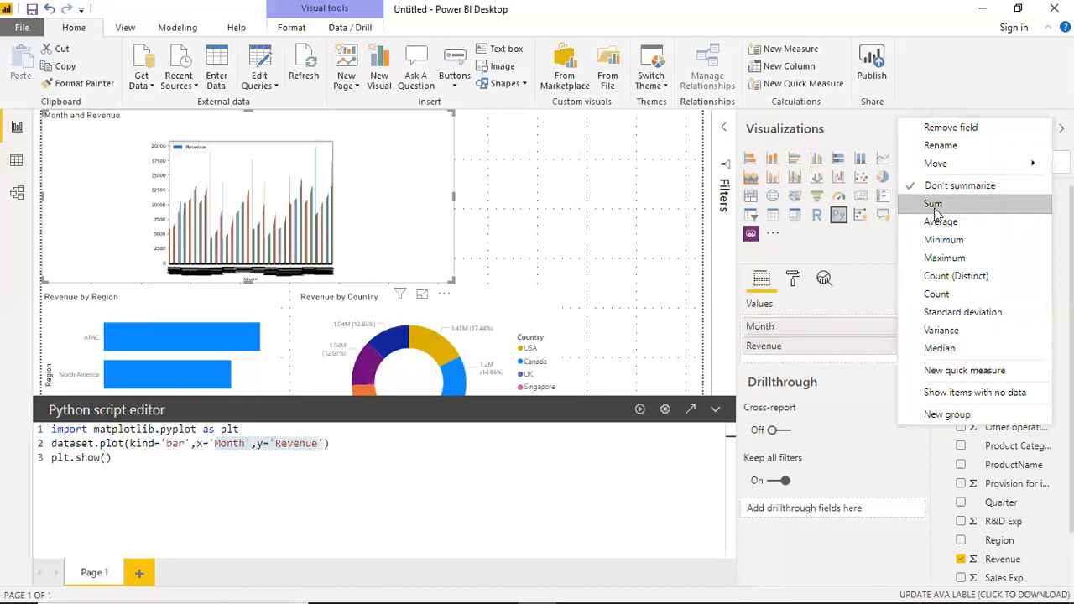
click(933, 204)
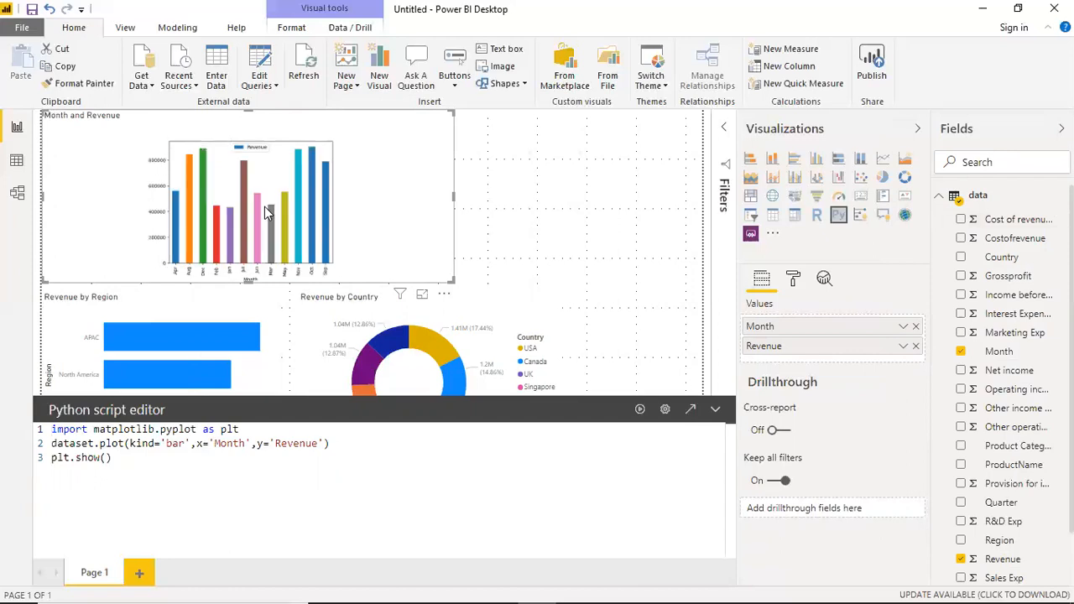
Narrow the month and revenue Python visual to about the bar chart's width and move it down slightly, directly above that chart.
drag(455, 286, 297, 275)
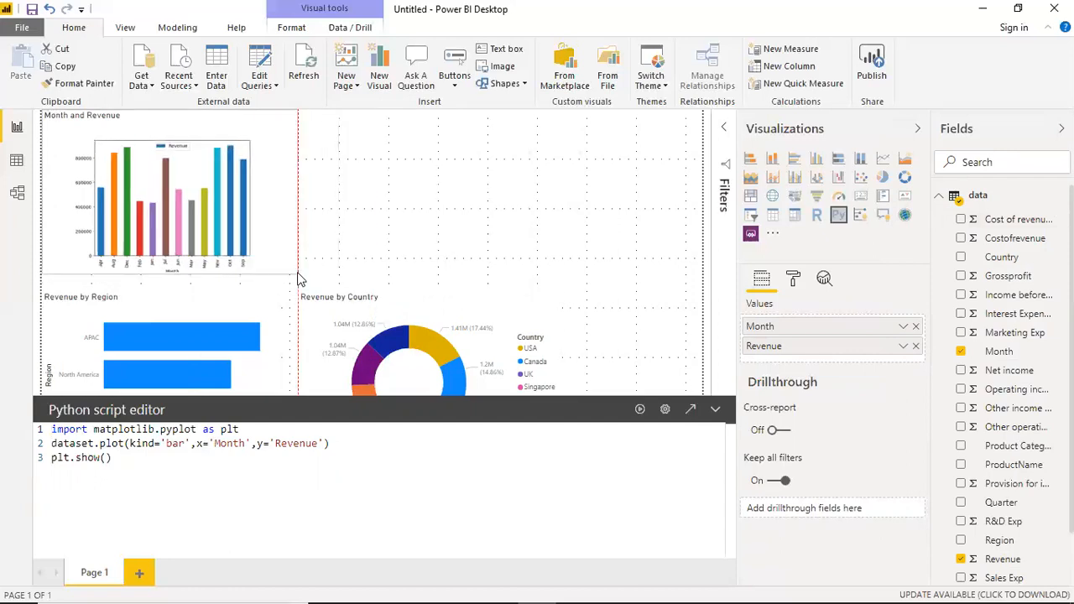
click(276, 134)
click(375, 222)
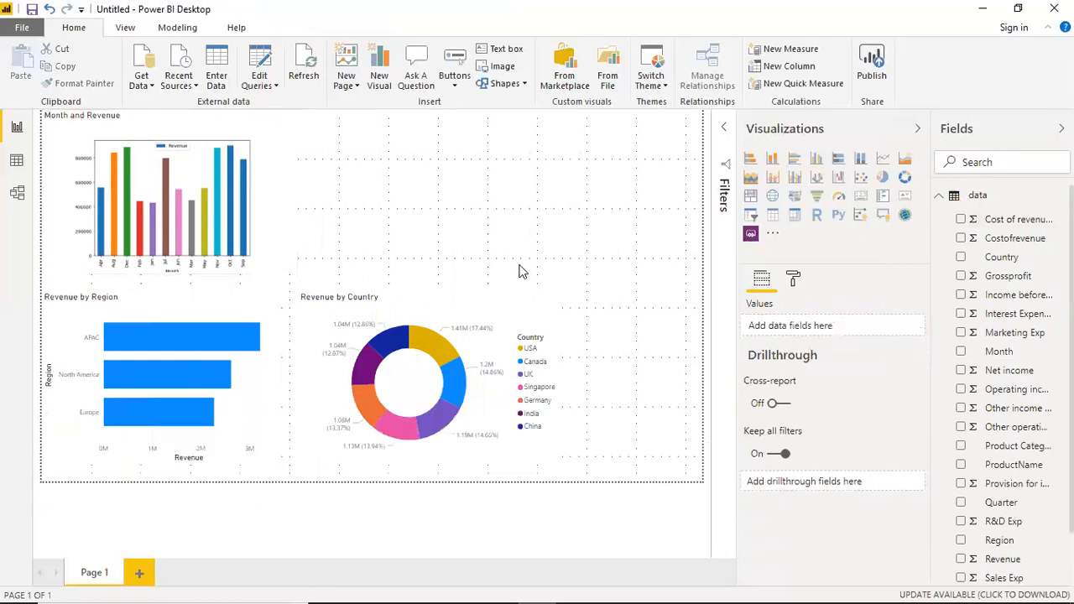
click(253, 125)
drag(253, 125, 249, 147)
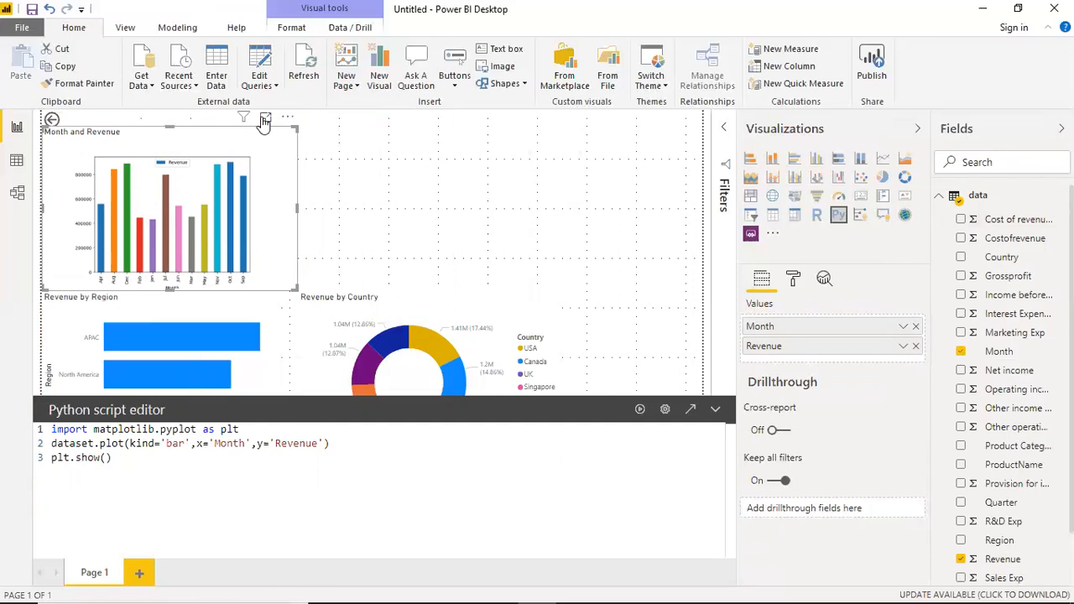
View the month and revenue chart in focus mode with the script editor collapsed, then restore the editor and return to the report.
click(265, 117)
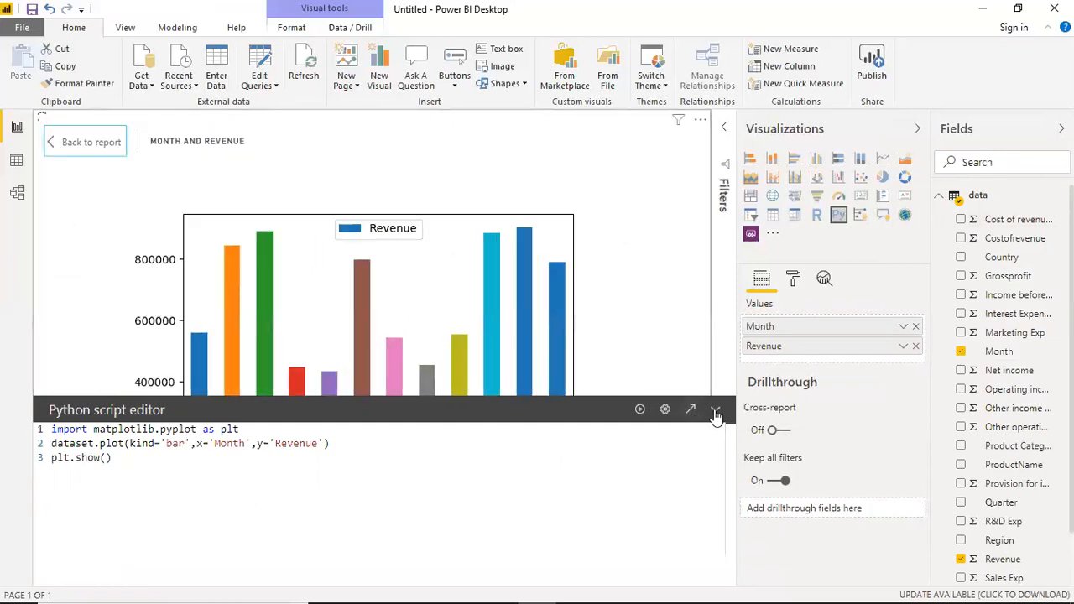
click(714, 410)
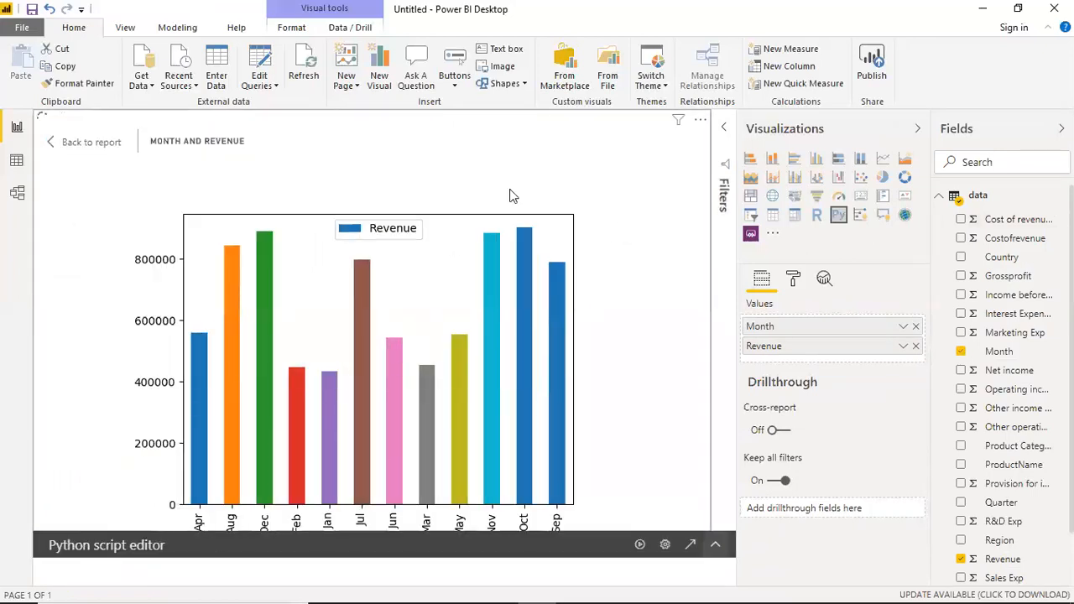
click(714, 544)
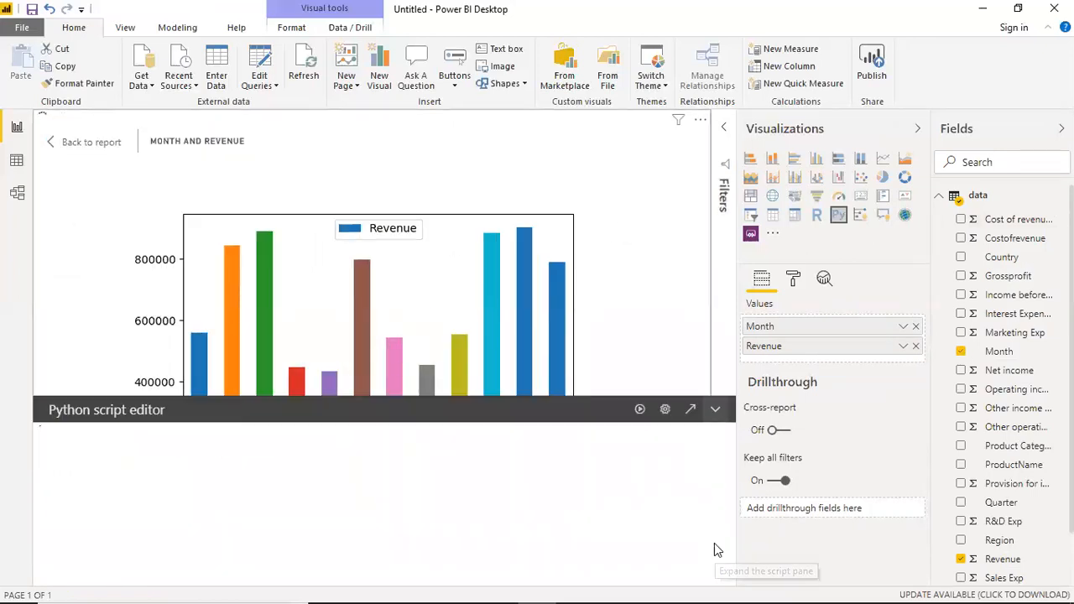
click(61, 141)
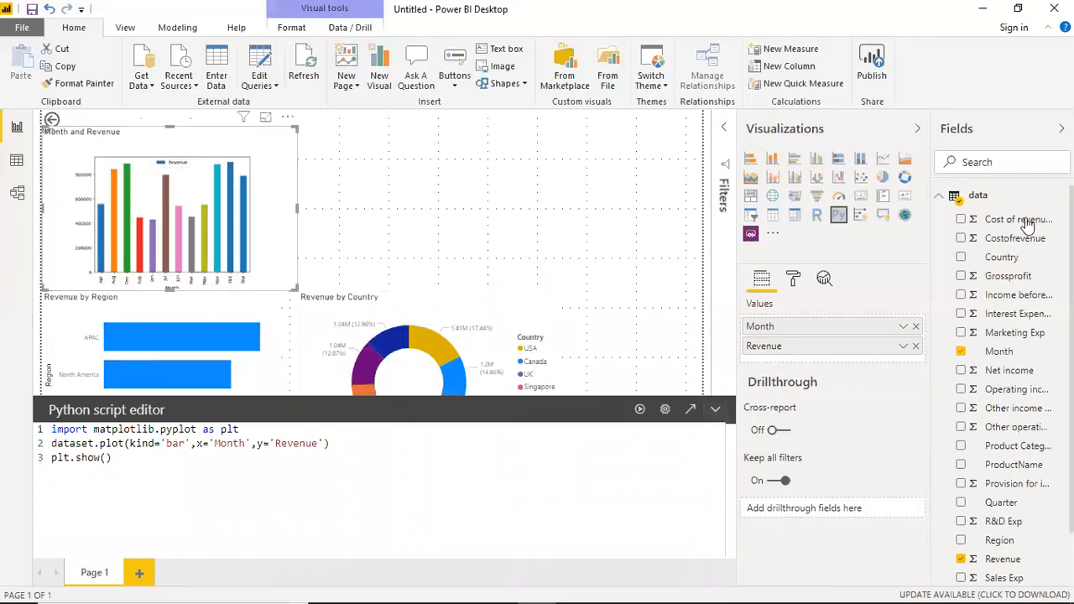
Add a second Python visual beside the month and revenue chart, above the donut chart.
click(529, 182)
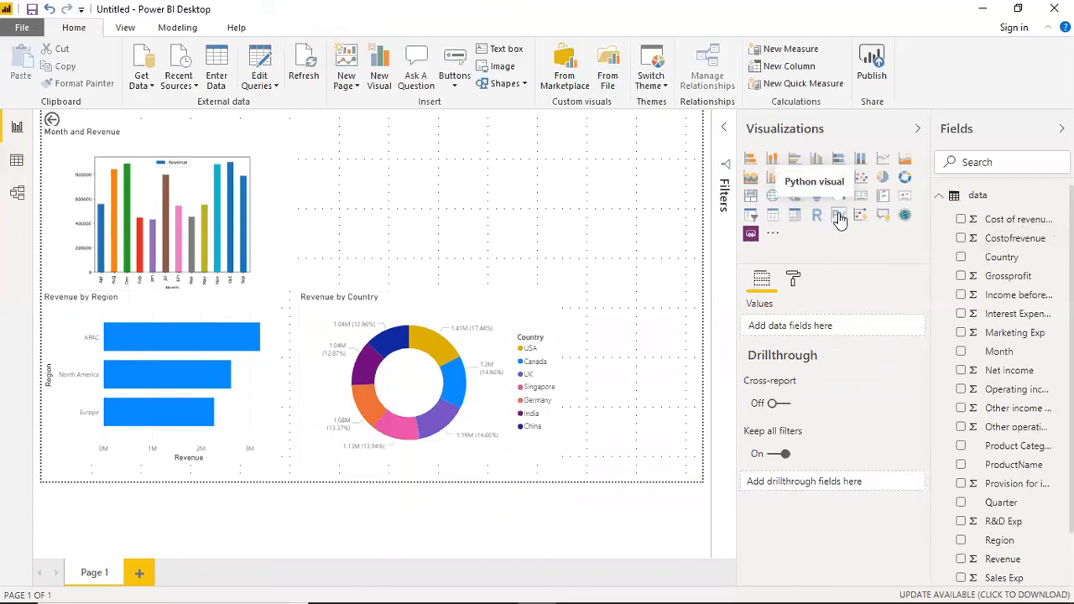
click(838, 215)
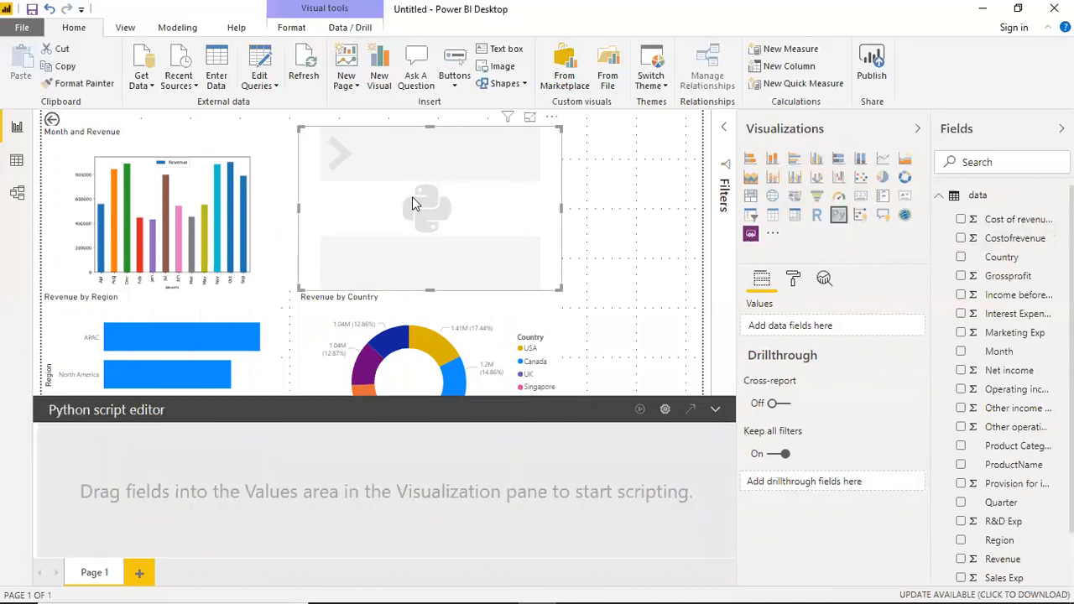
Copy the red scatter plot script for Revenue and Grossprofit from Notepad and return to Power BI Desktop.
mouse_move(457, 584)
mouse_move(383, 588)
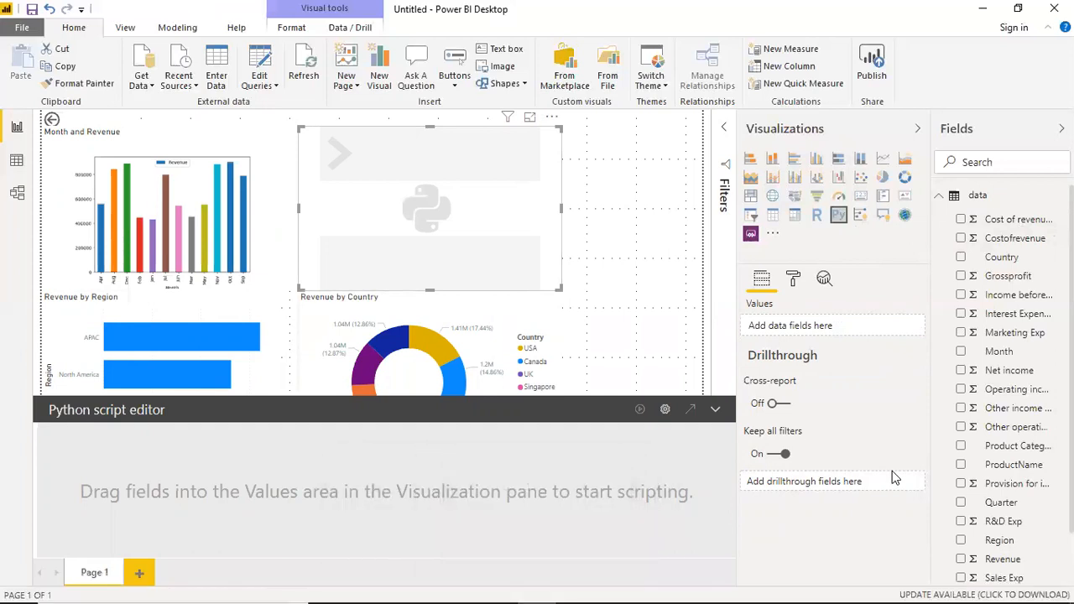
key(alt+Tab)
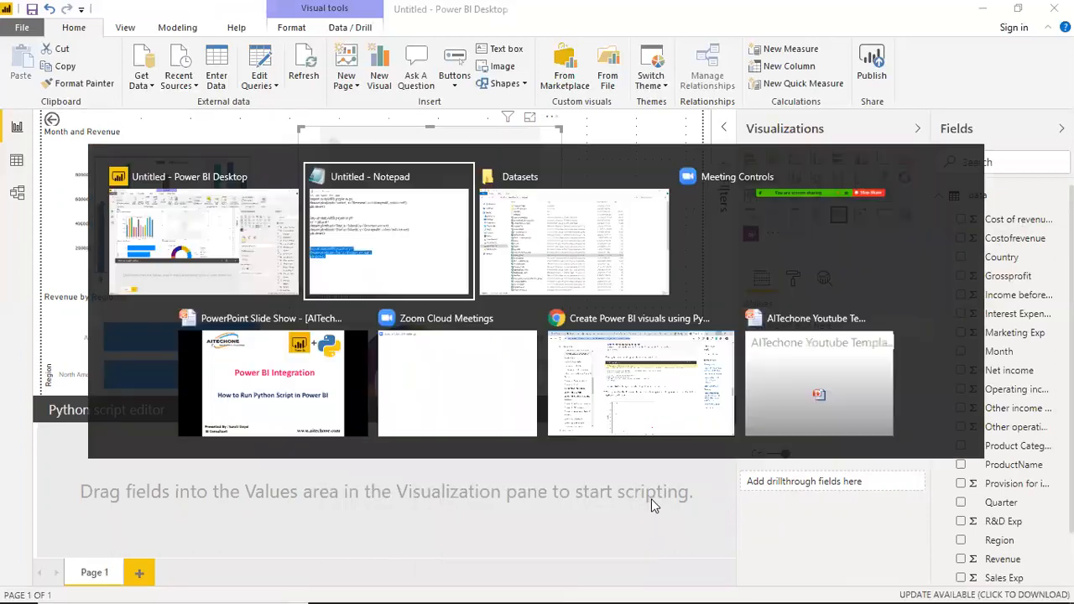
drag(245, 139, 138, 81)
key(ctrl+c)
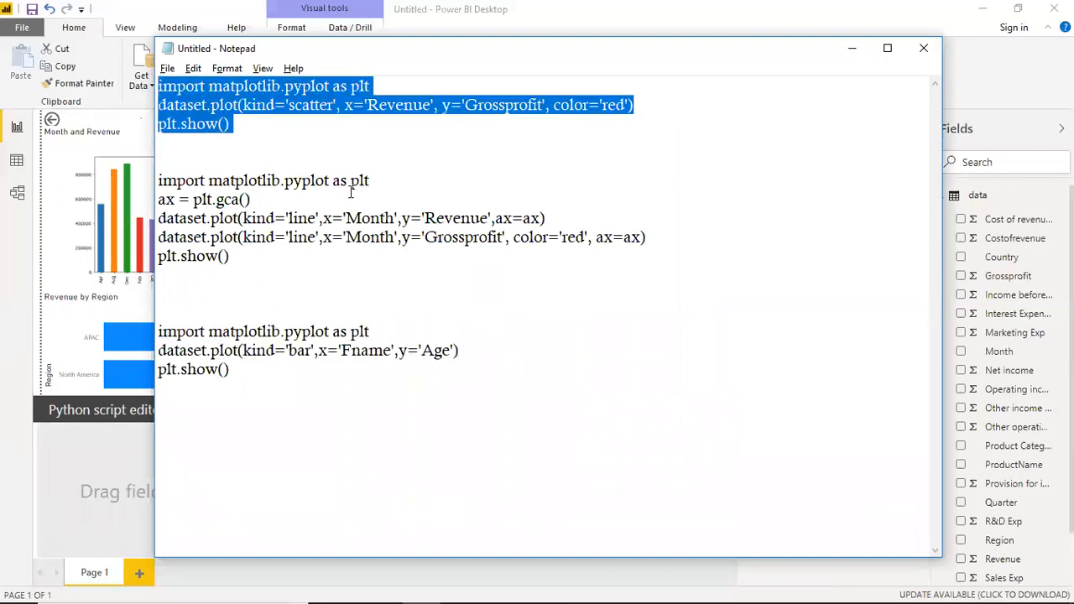
click(61, 489)
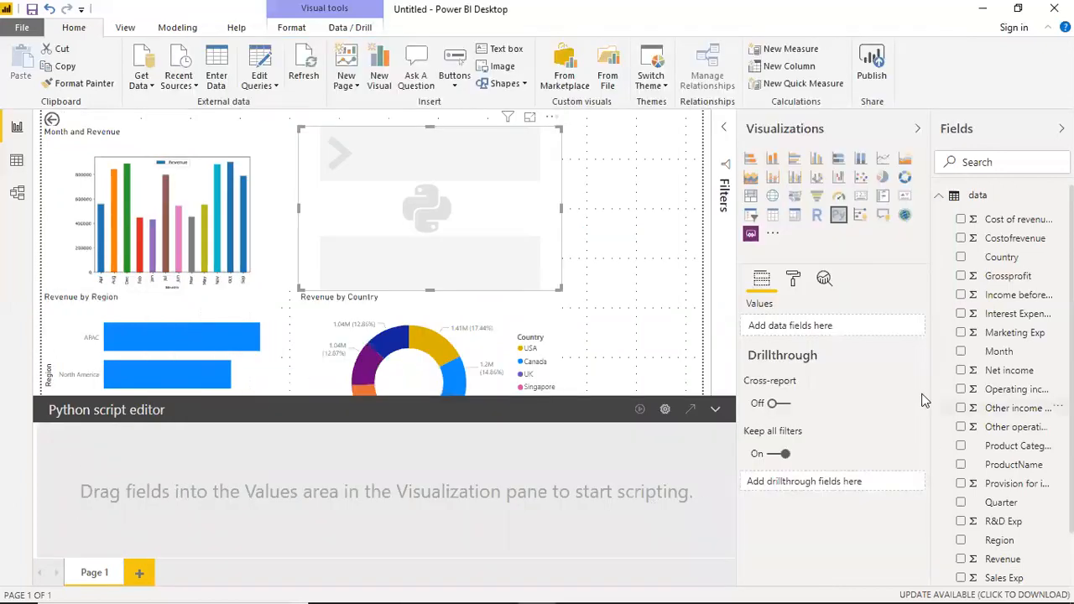
Add the Revenue and Grossprofit fields to the new Python visual's values.
click(960, 559)
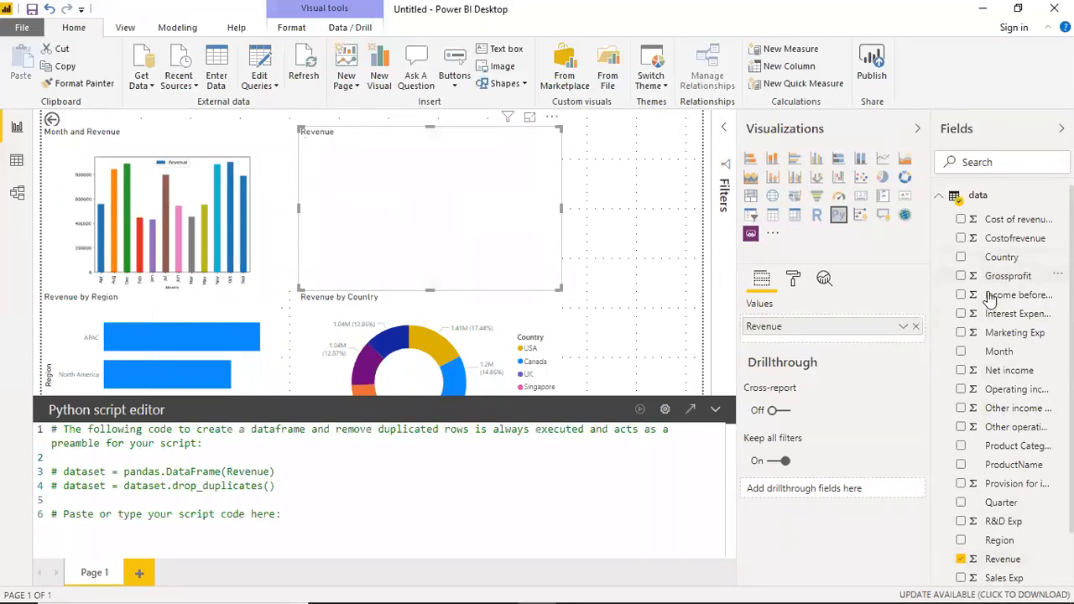
click(960, 276)
Replace the new visual's default script with the copied scatter plot code, run it, and collapse the script editor.
key(ctrl+a)
key(Delete)
key(ctrl+v)
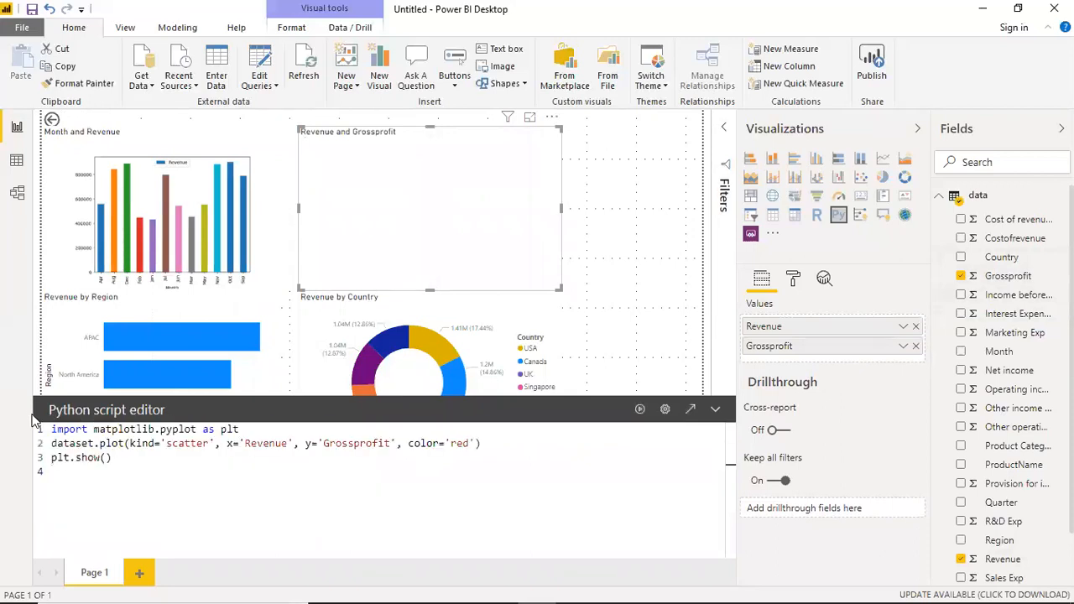
click(639, 411)
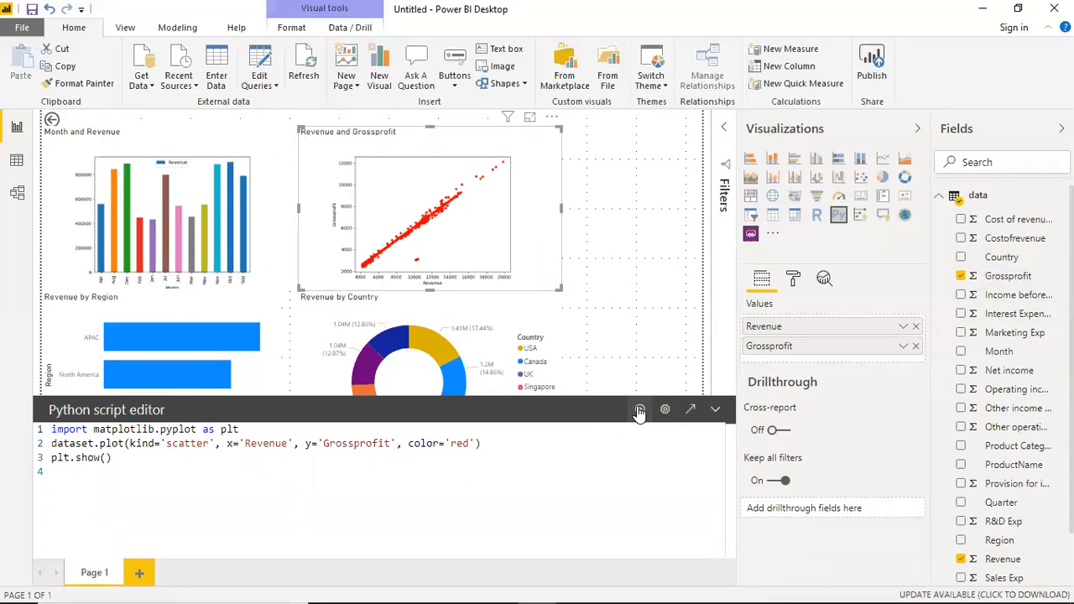
click(715, 409)
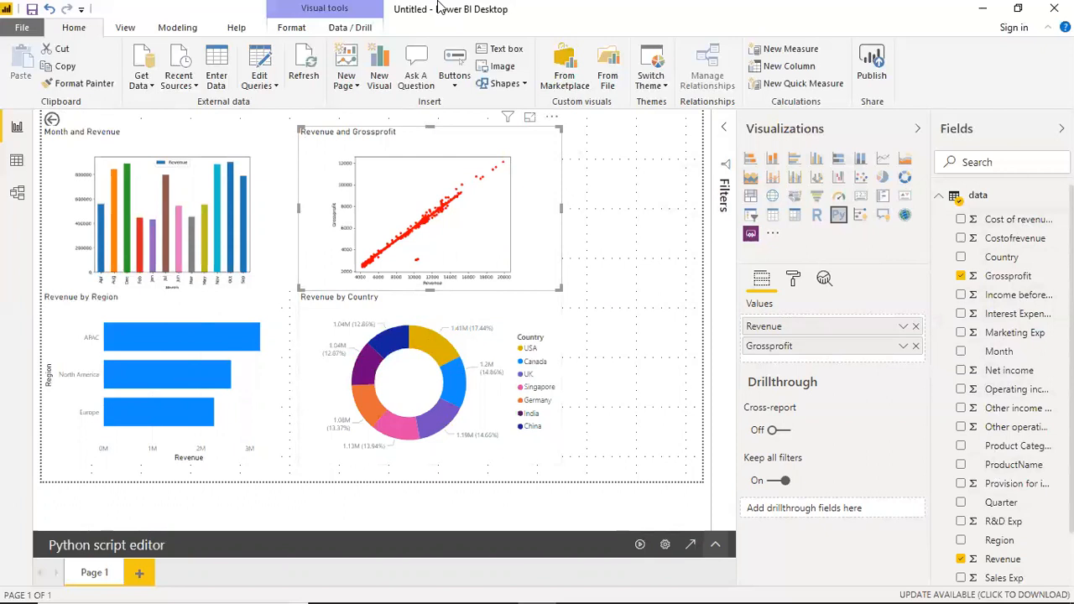
Switch to the PowerPoint slide show and show the Limitations slide on Python visuals.
key(super)
mouse_move(577, 587)
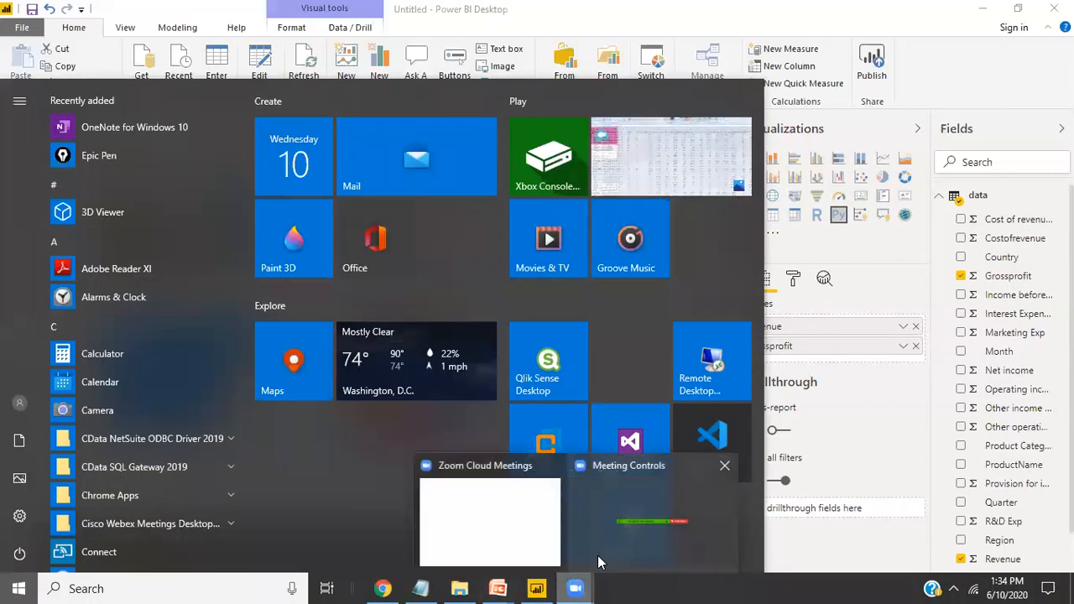
click(624, 528)
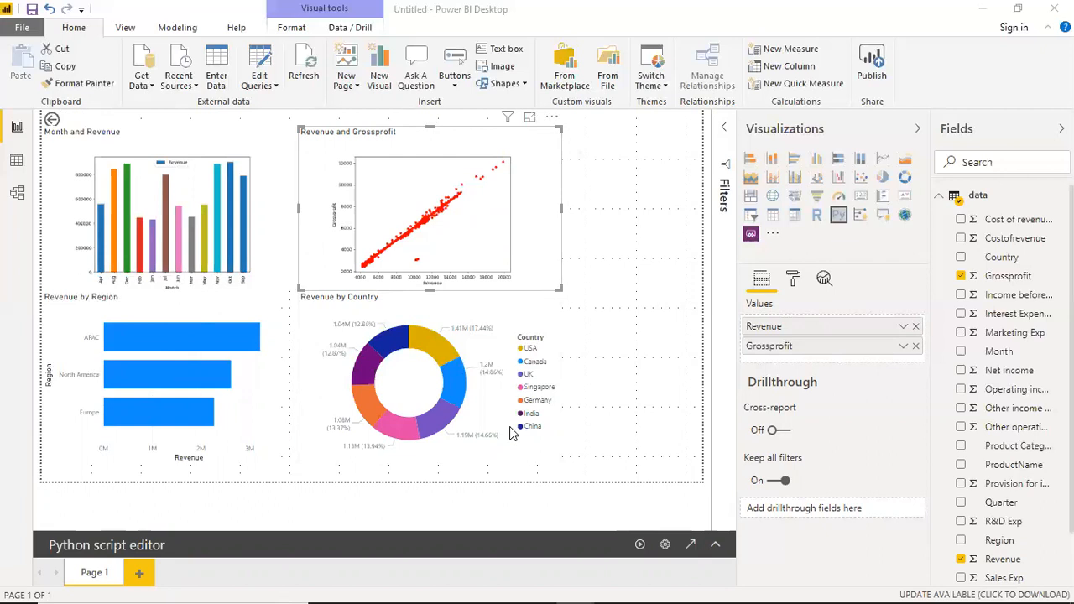
key(alt+Tab)
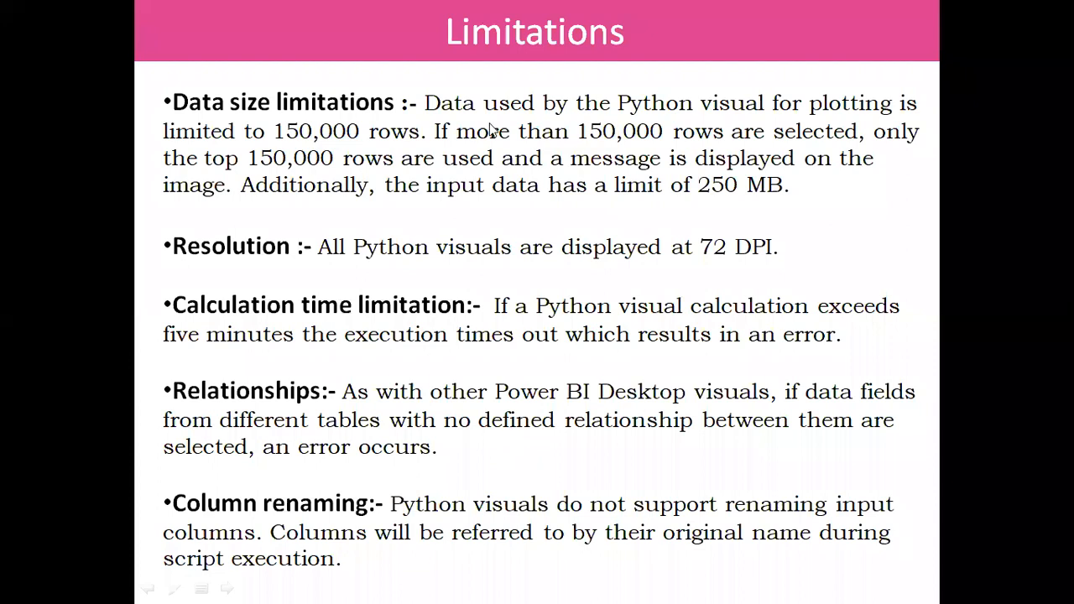